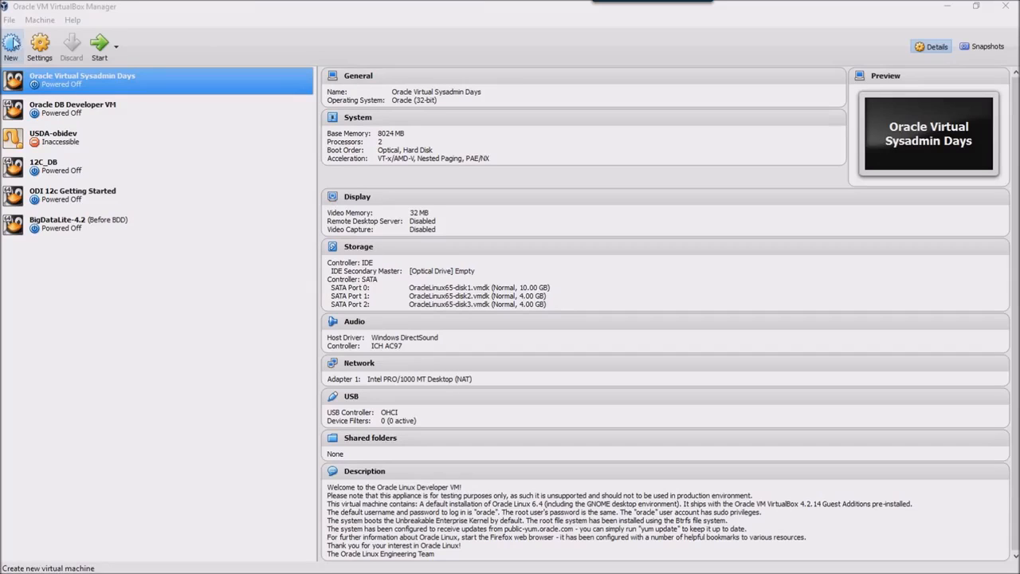
Create a new machine named ISQA8306/4300 with type Linux and version Oracle (64-bit).
click(11, 49)
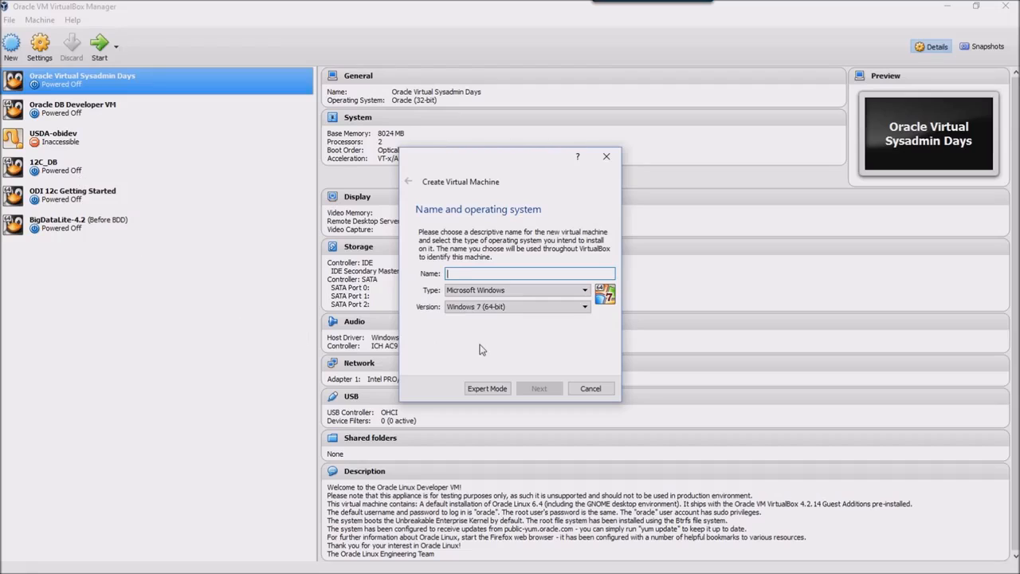
text(ISQA8)
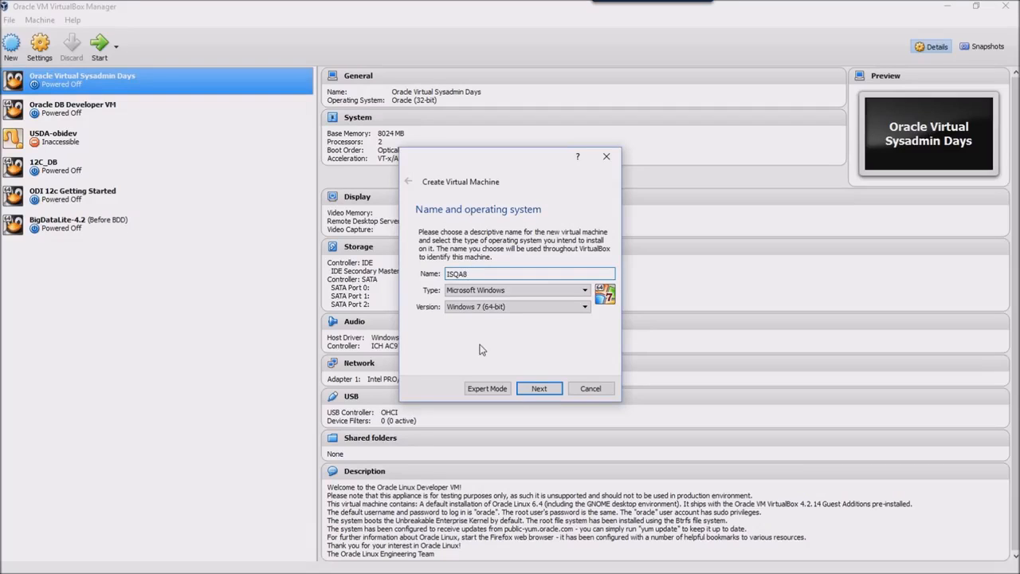
text(306/4300)
click(542, 289)
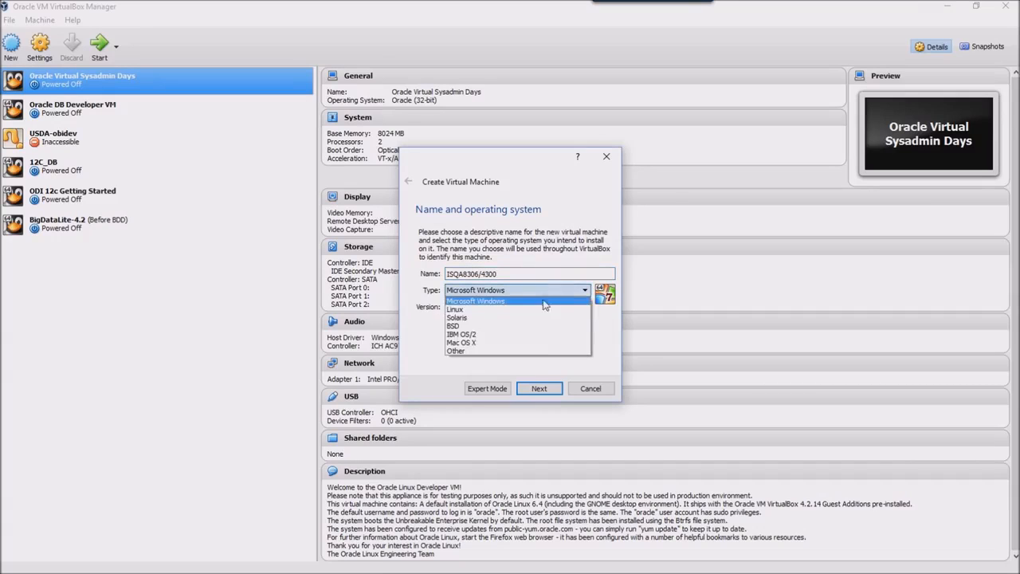
click(542, 310)
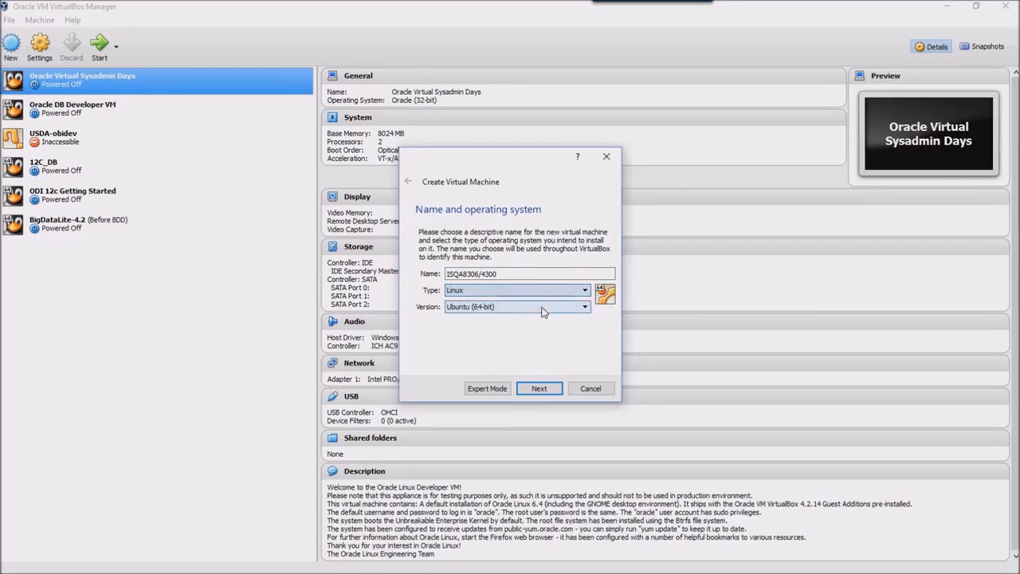
click(542, 311)
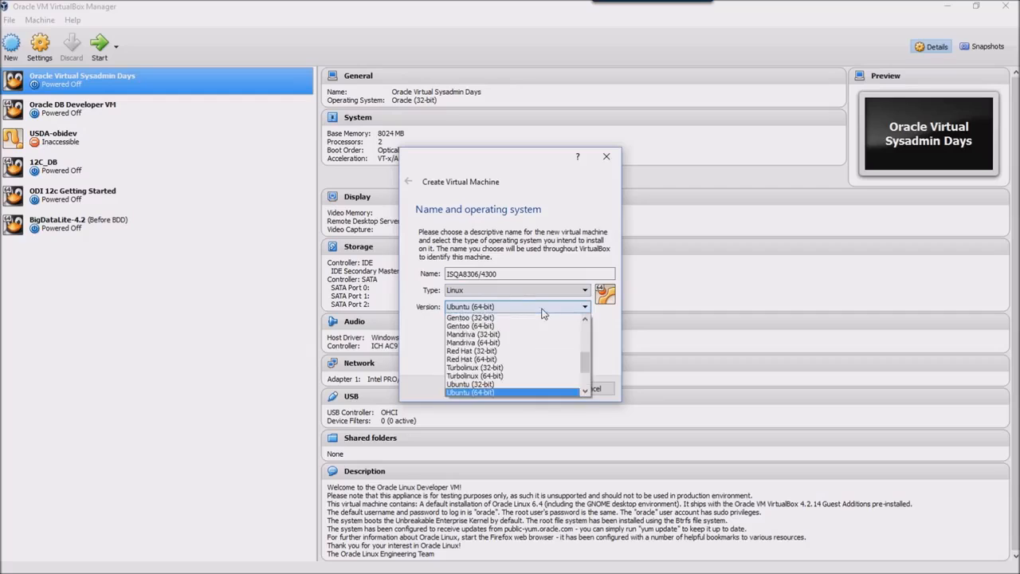
drag(585, 371, 586, 384)
click(562, 376)
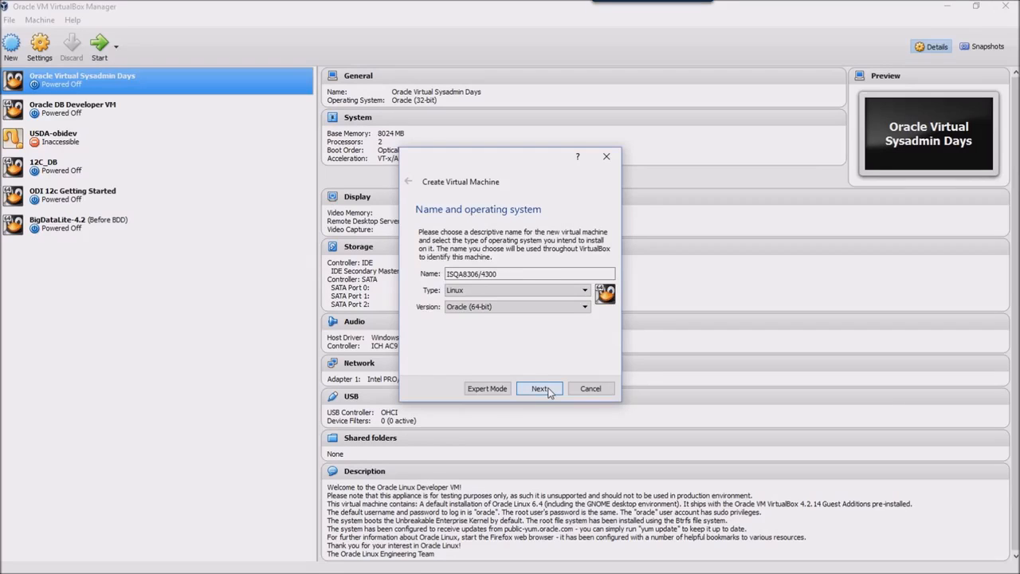
click(549, 392)
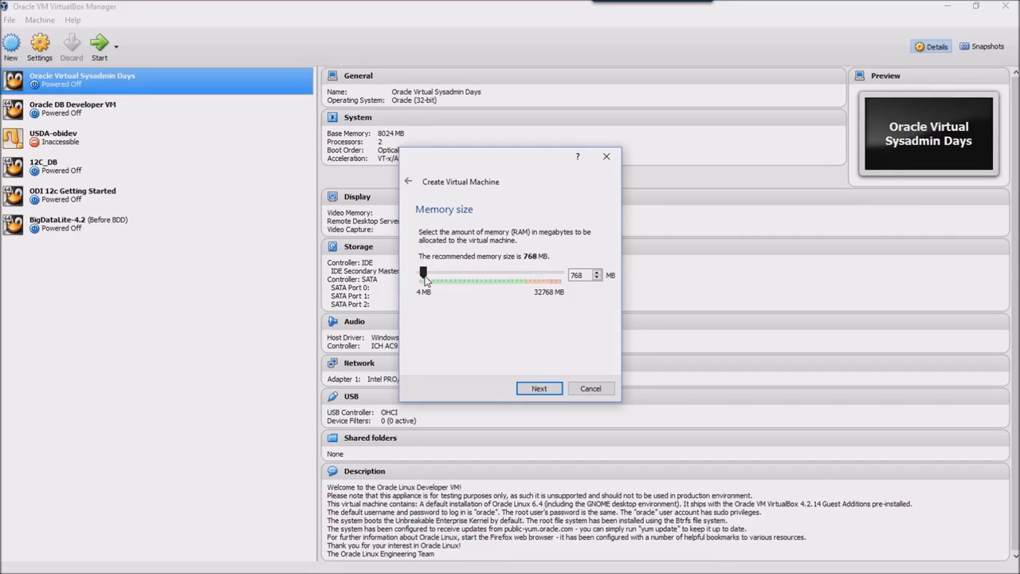
Give the machine 4096 MB of memory and choose to create a new virtual hard disk.
drag(423, 275, 437, 277)
click(547, 390)
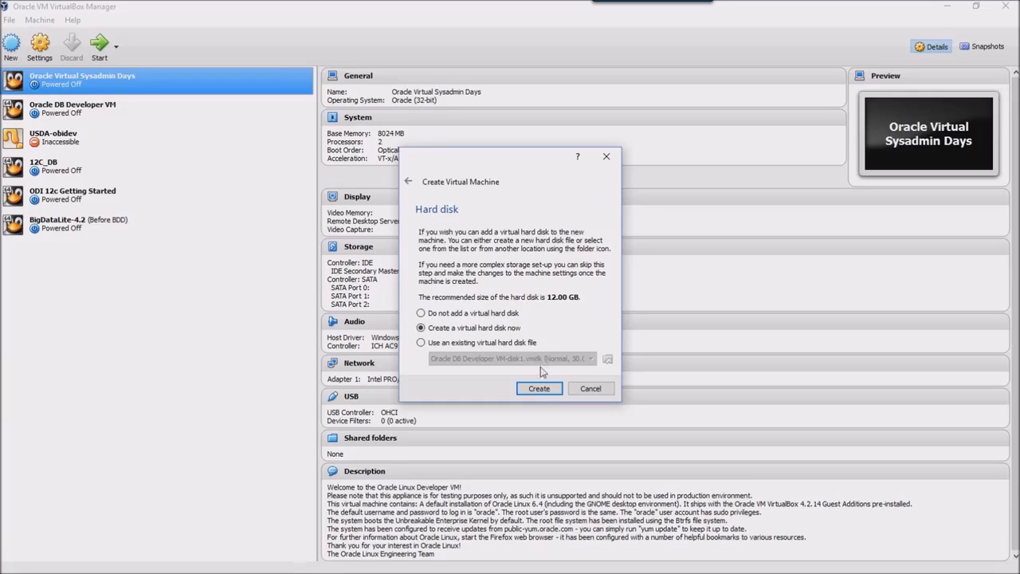
click(538, 389)
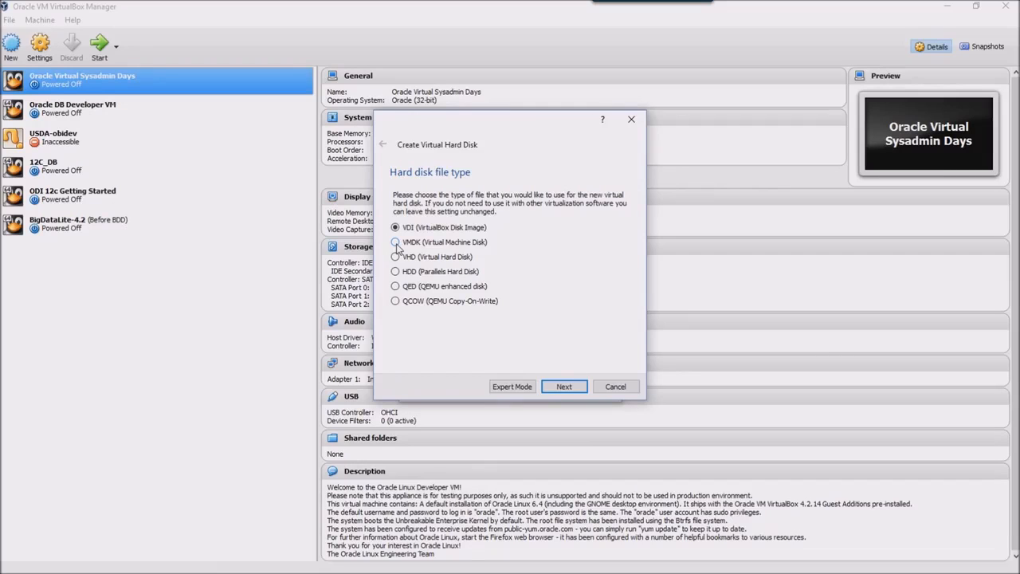
Make the new disk a VMDK file with dynamically allocated storage.
click(396, 243)
click(564, 387)
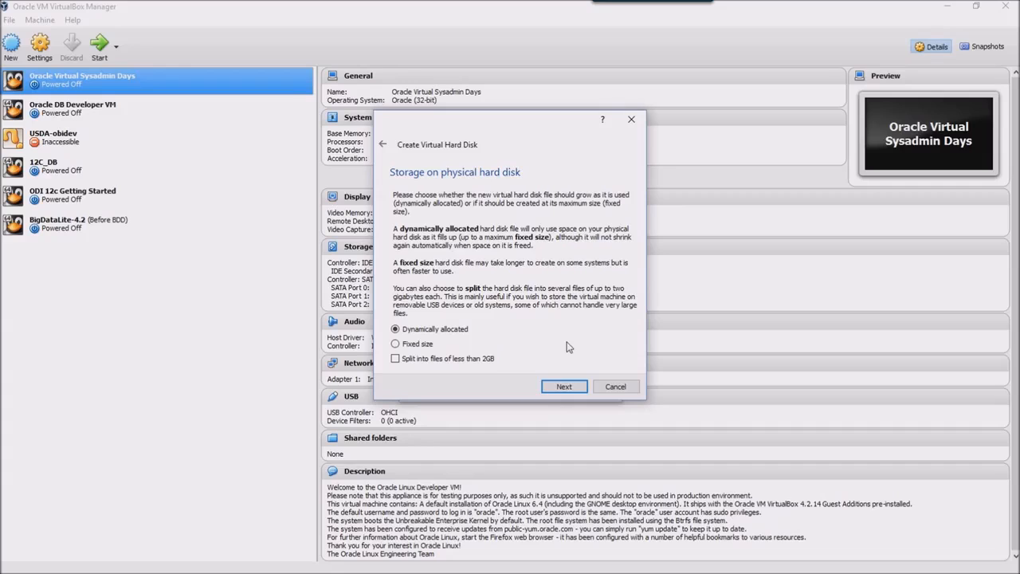
click(563, 387)
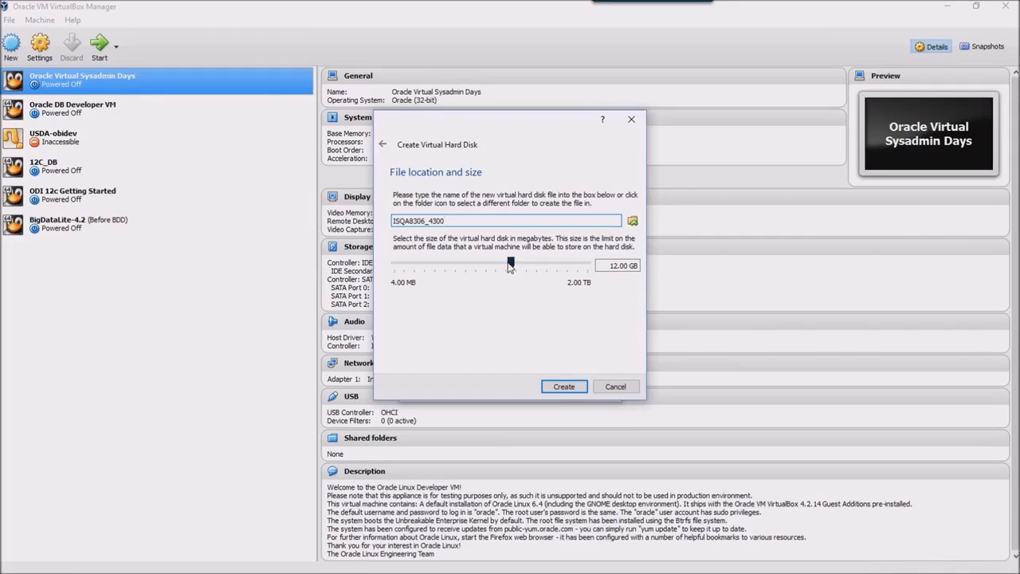
Size the virtual disk at 52.87 GB and create the ISQA8306/4300 machine.
drag(510, 265, 532, 269)
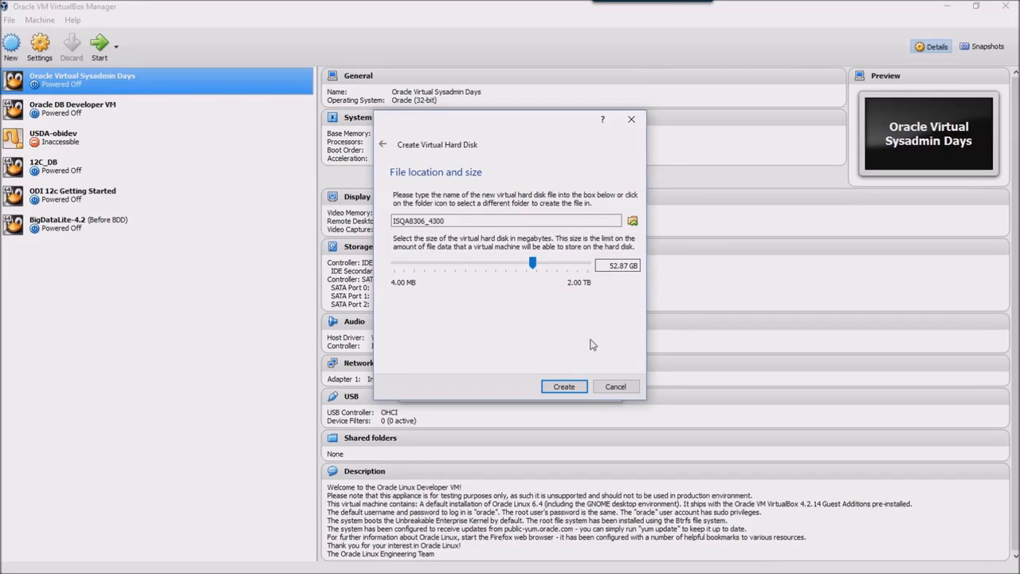
click(564, 386)
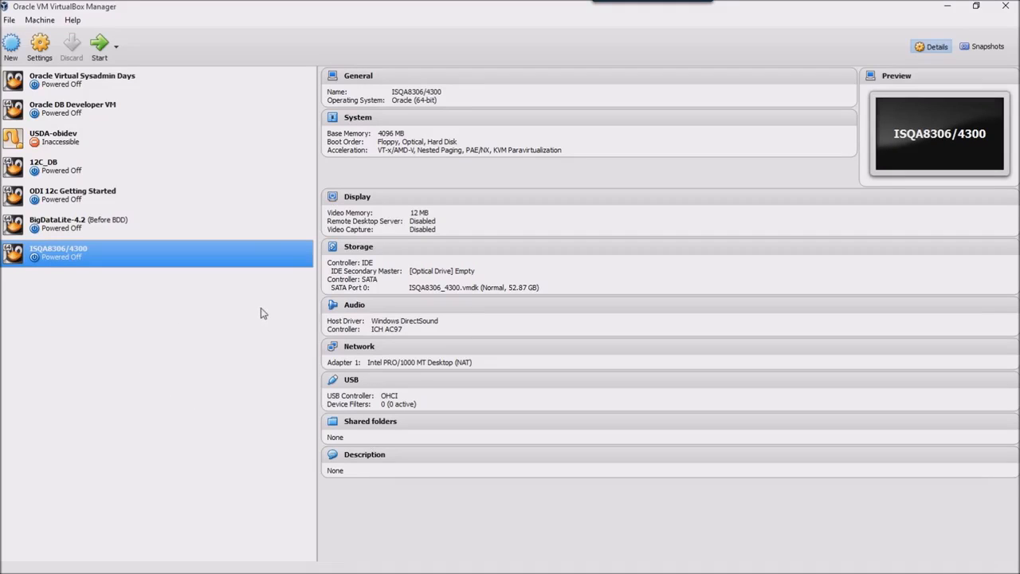
right_click(220, 259)
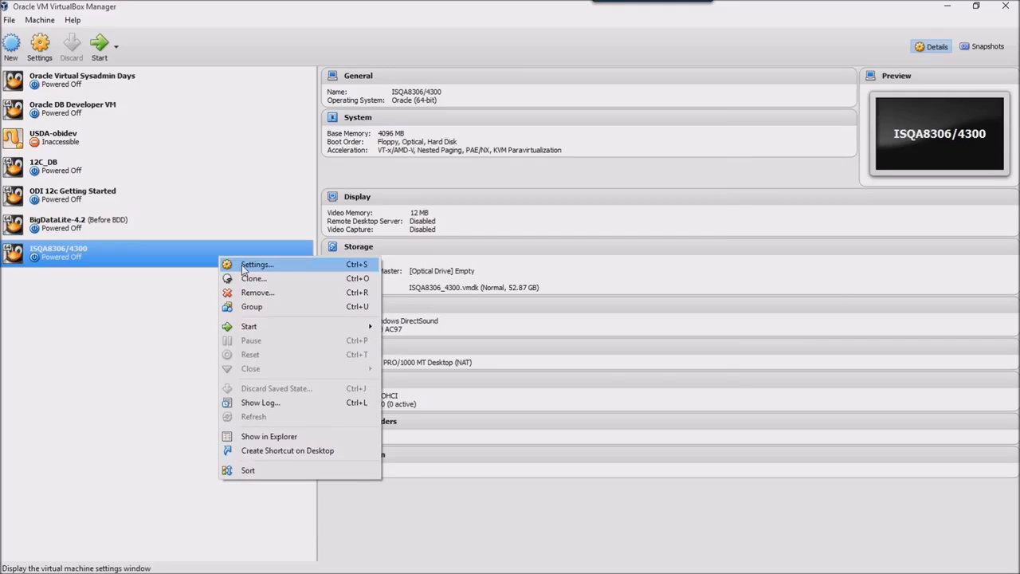
Mount V52218-01.iso in the empty IDE optical drive under Storage settings and save.
click(243, 267)
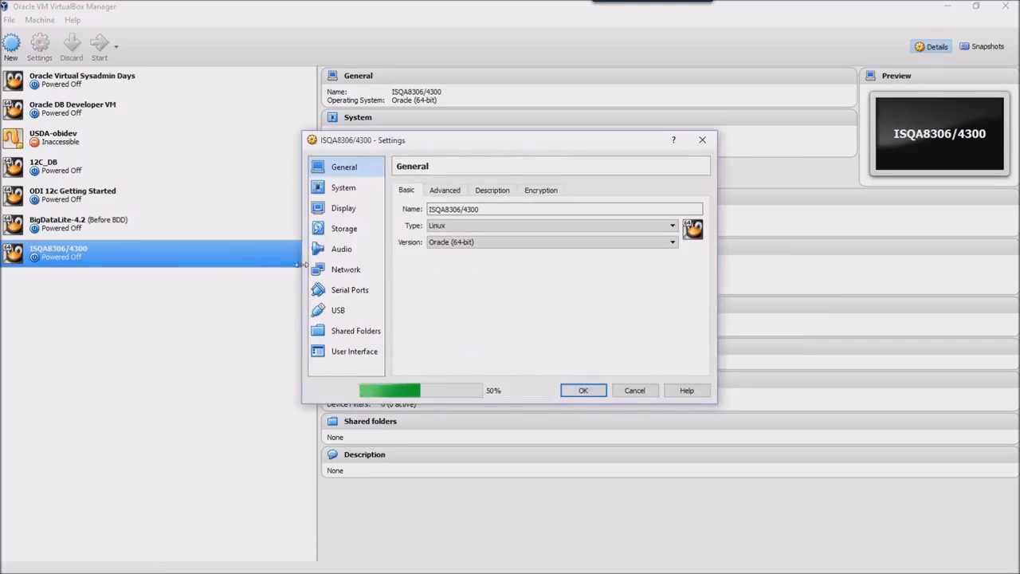
click(345, 229)
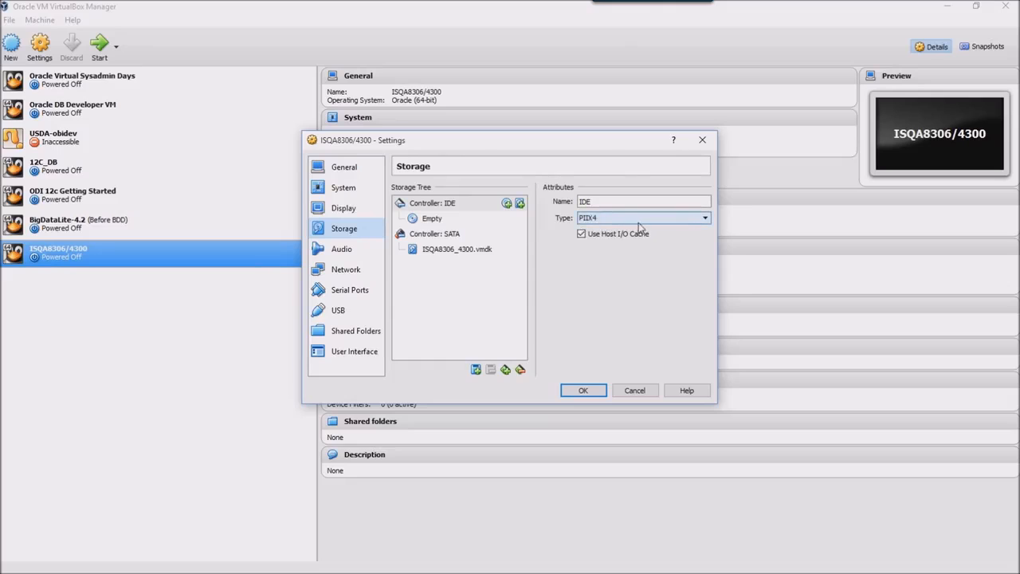
click(432, 219)
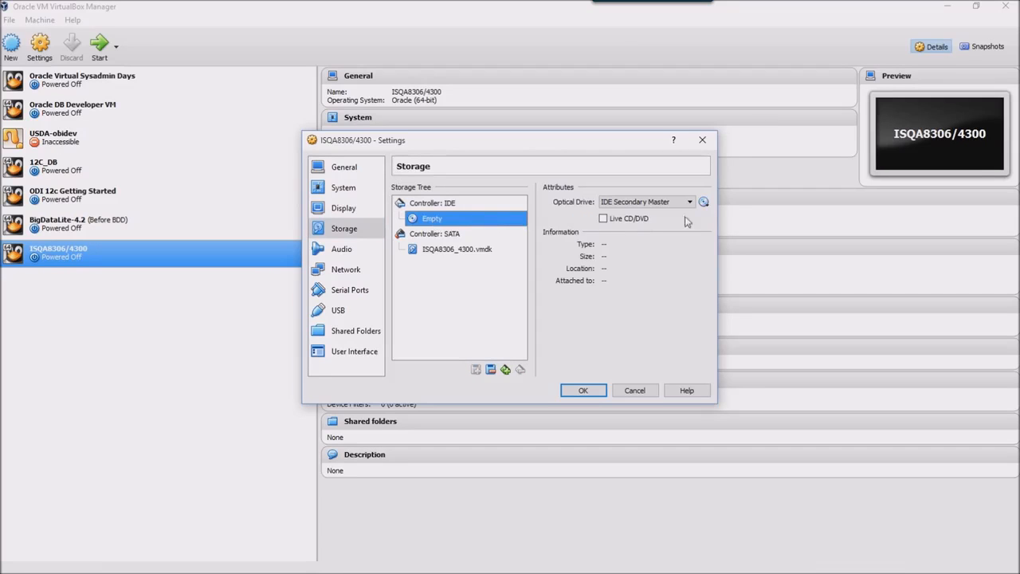
click(703, 202)
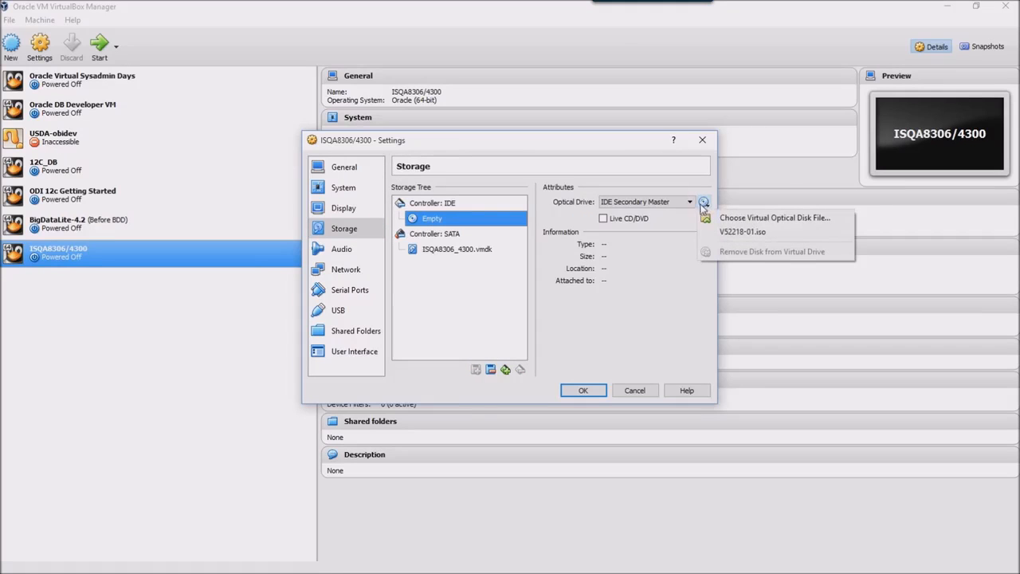
click(742, 233)
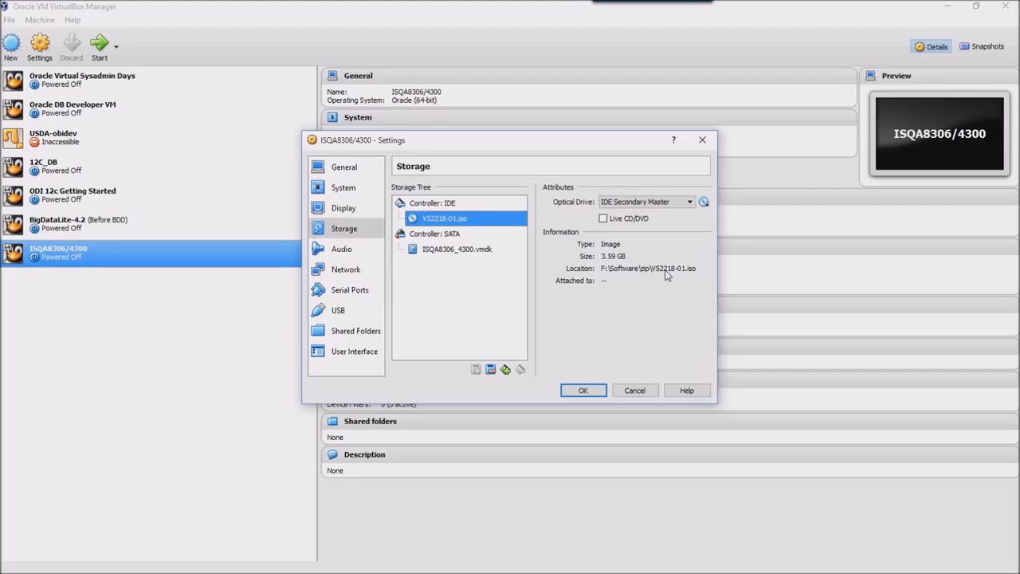
click(585, 390)
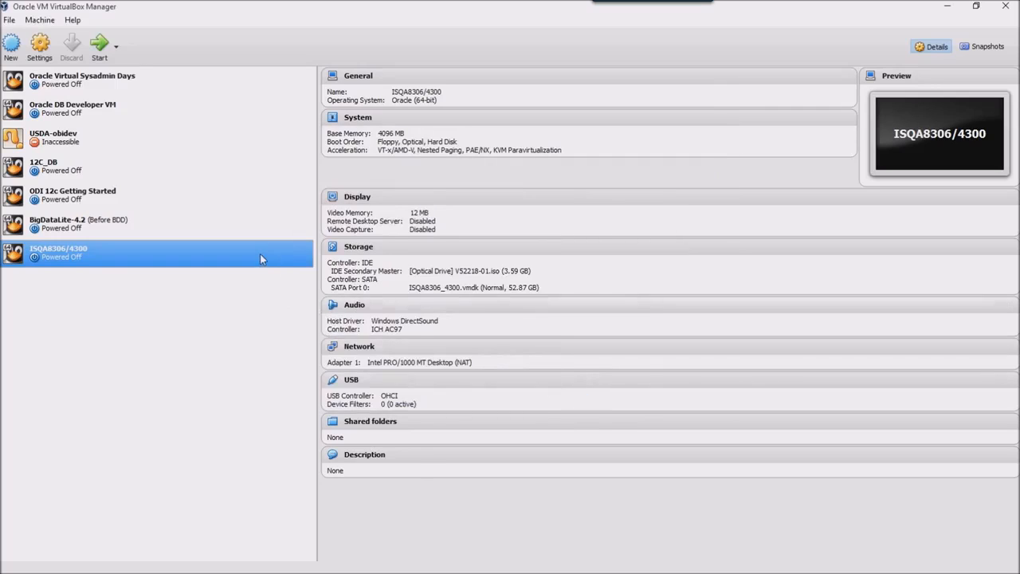
Start the ISQA8306/4300 virtual machine normally.
right_click(260, 254)
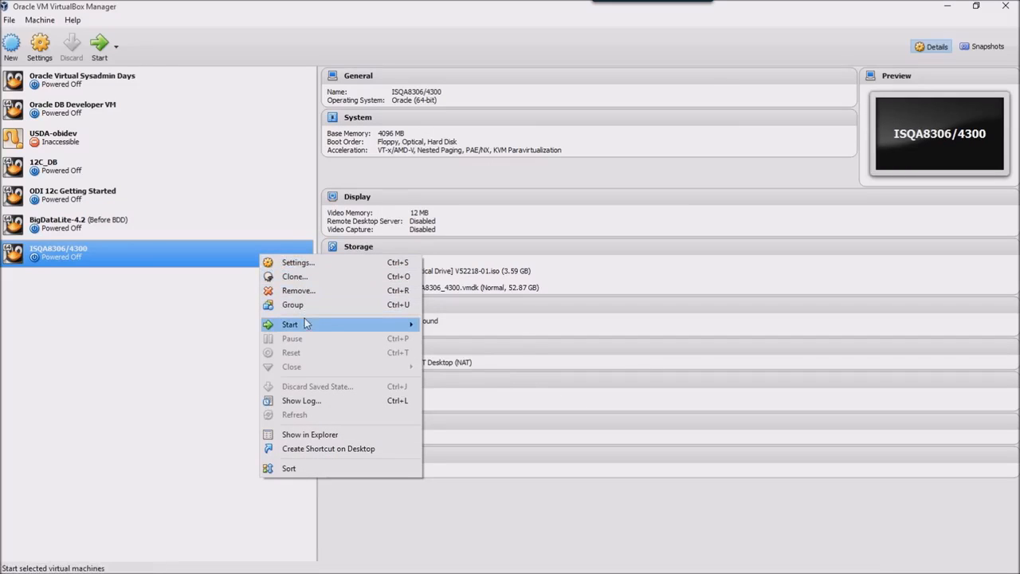
mouse_move(304, 322)
click(454, 326)
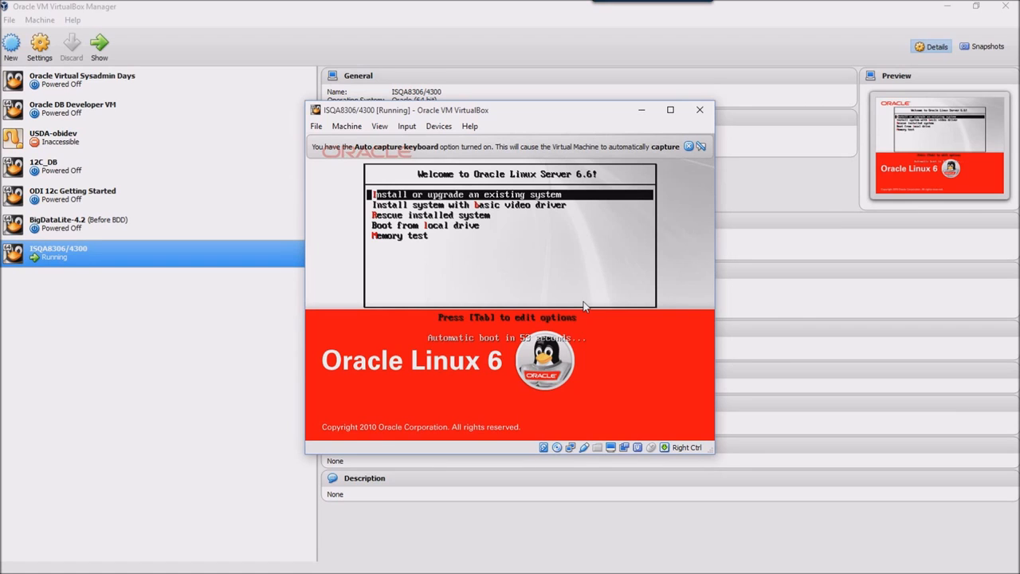
Boot the default install option, dismiss the capture notices, and skip the media test.
key(Return)
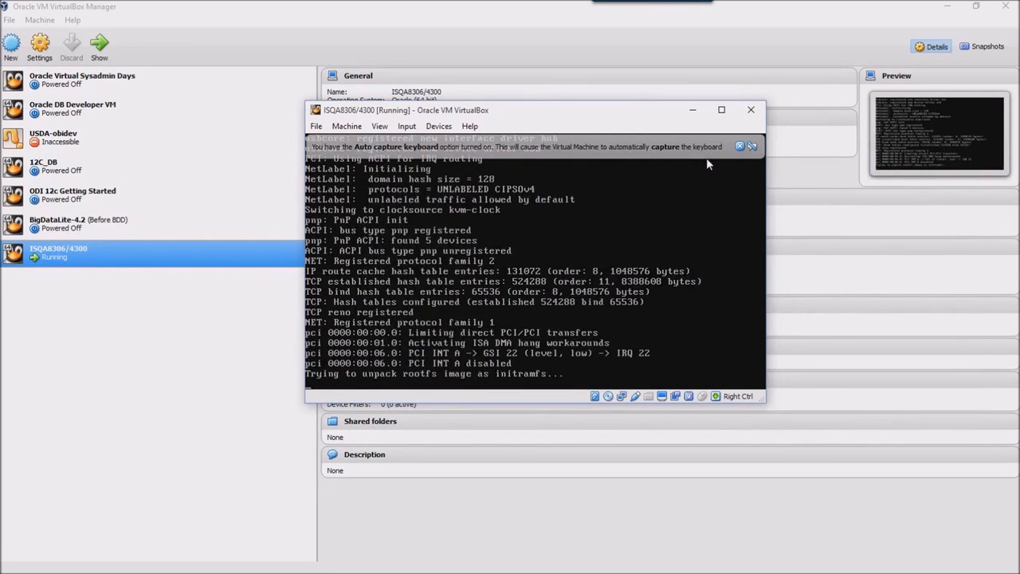
click(739, 147)
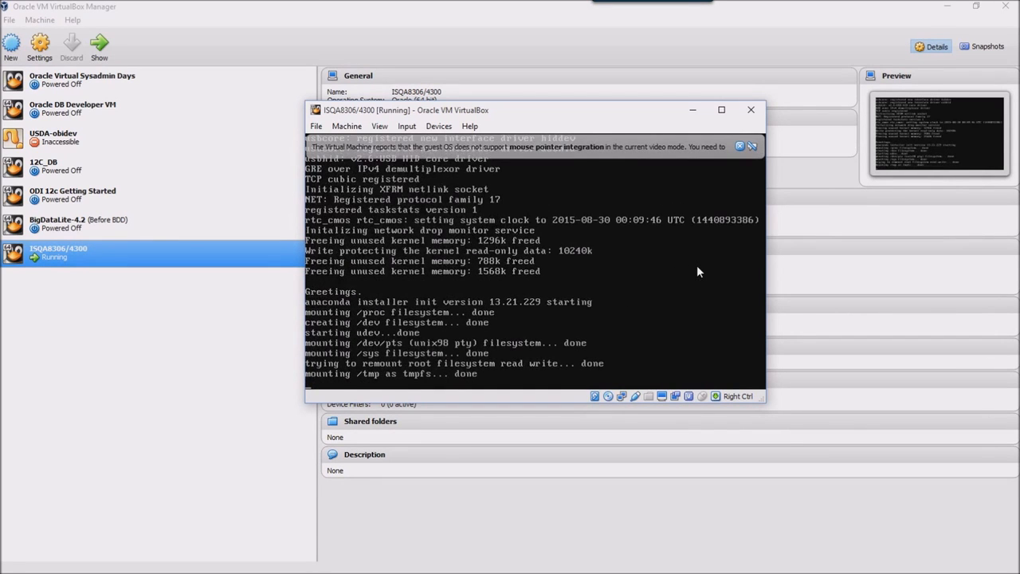
click(740, 147)
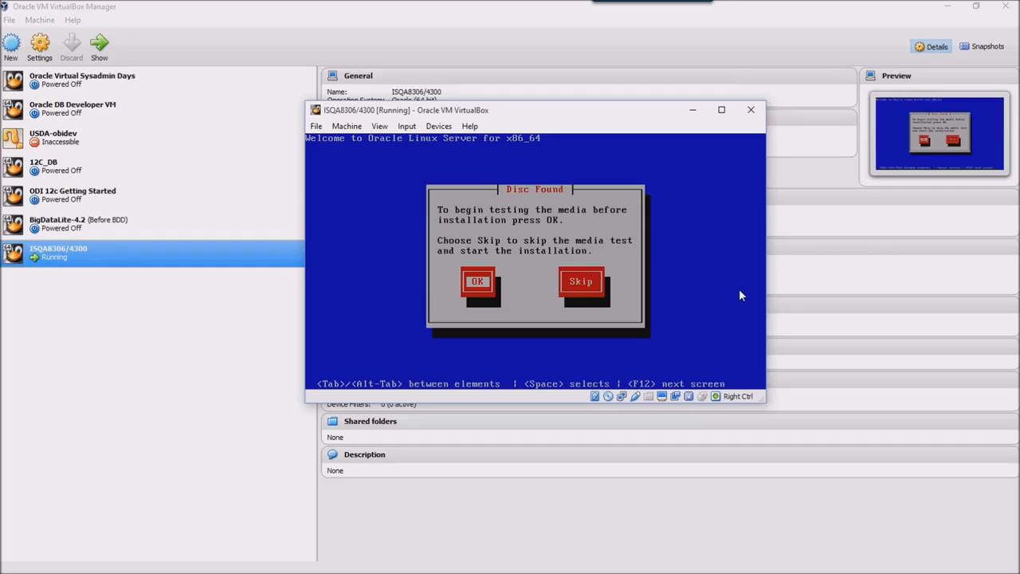
key(Tab)
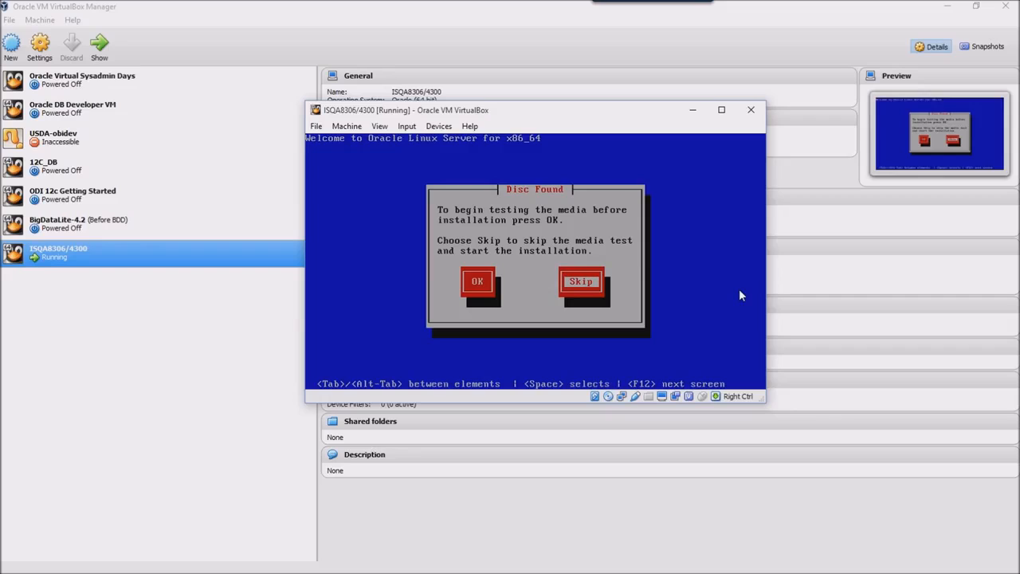
key(Return)
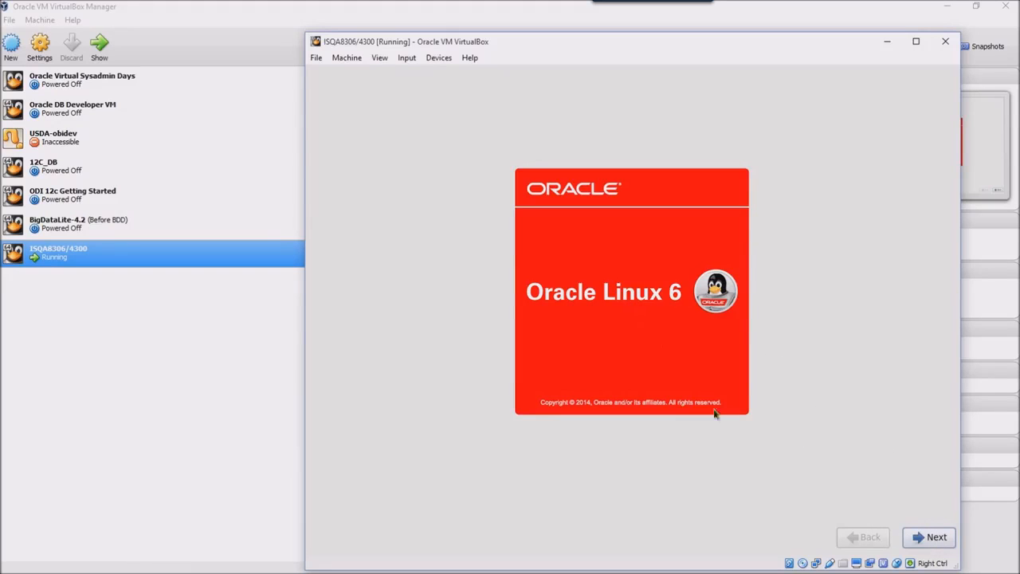
Accept English language, U.S. English keyboard and Basic Storage Devices, then discard the blank disk's data.
click(925, 538)
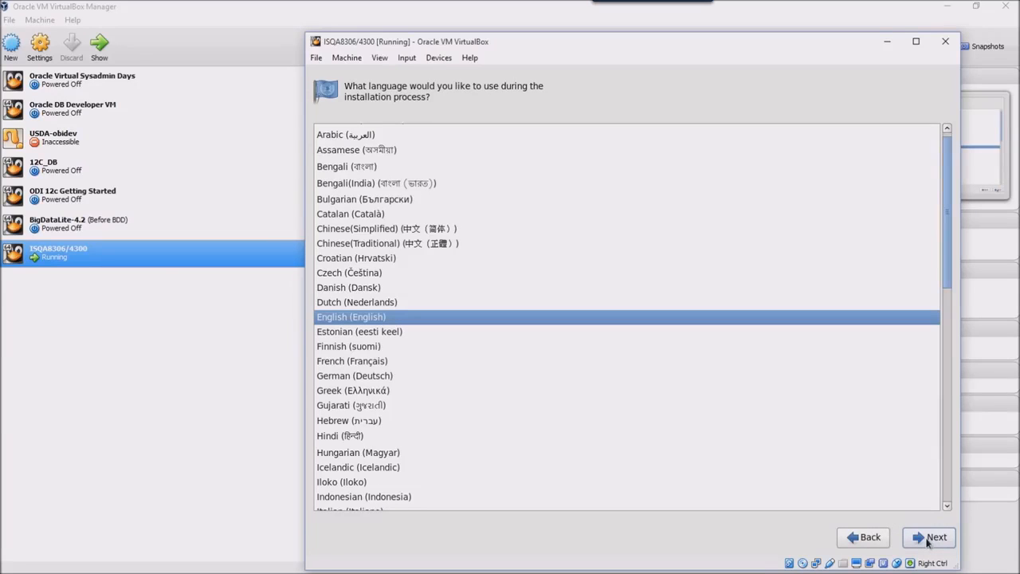
click(927, 541)
click(927, 540)
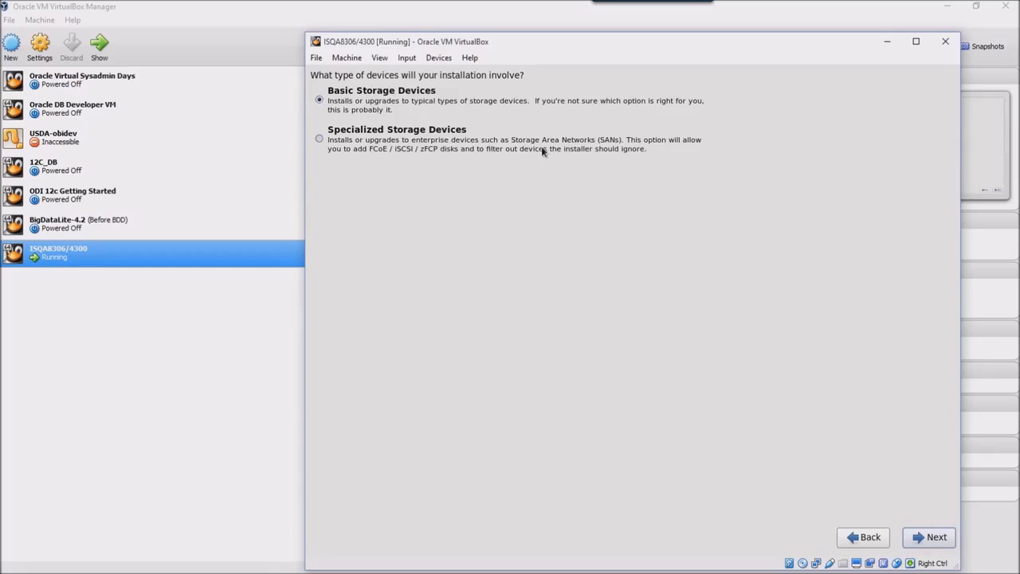
click(920, 537)
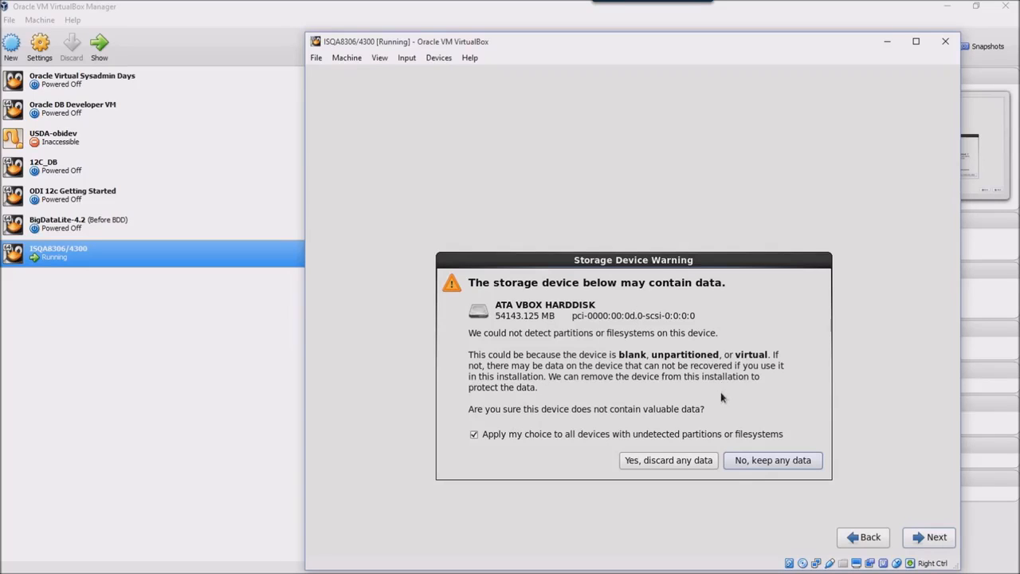
click(690, 460)
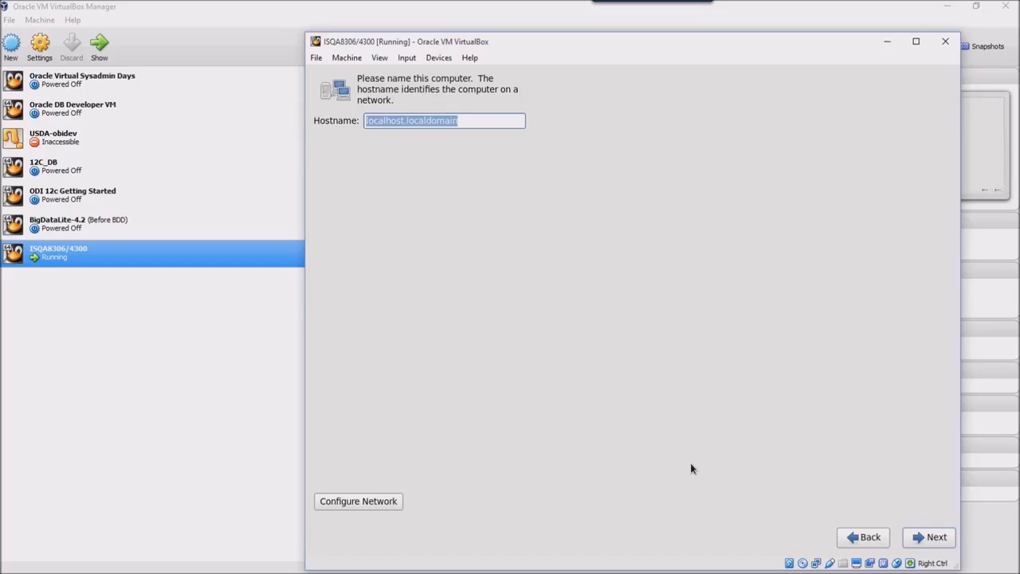
Set the hostname to isqa8306.iamanerd.com and continue.
text(i)
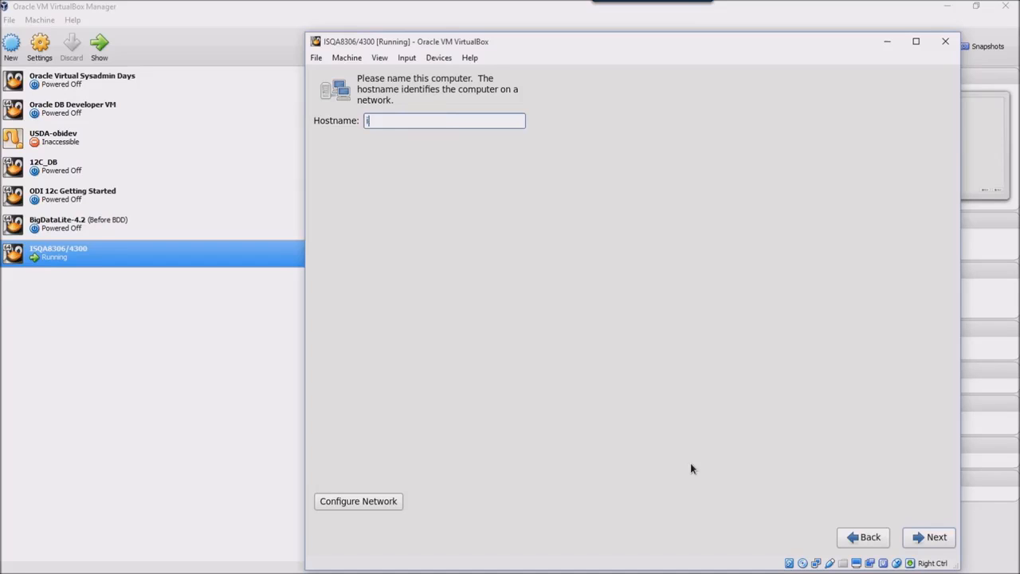
text(sqa8306.iamanerd.com)
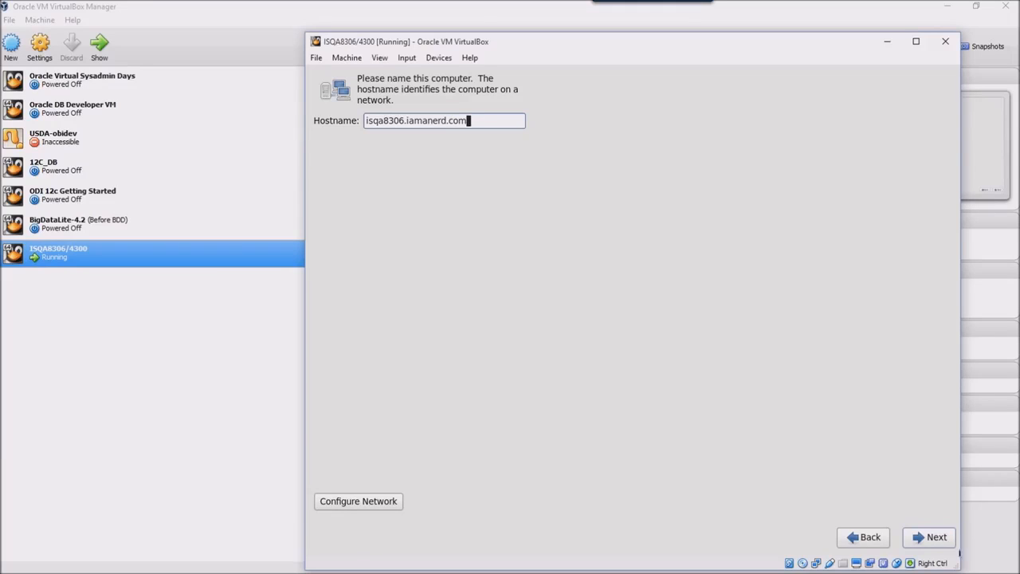
click(935, 542)
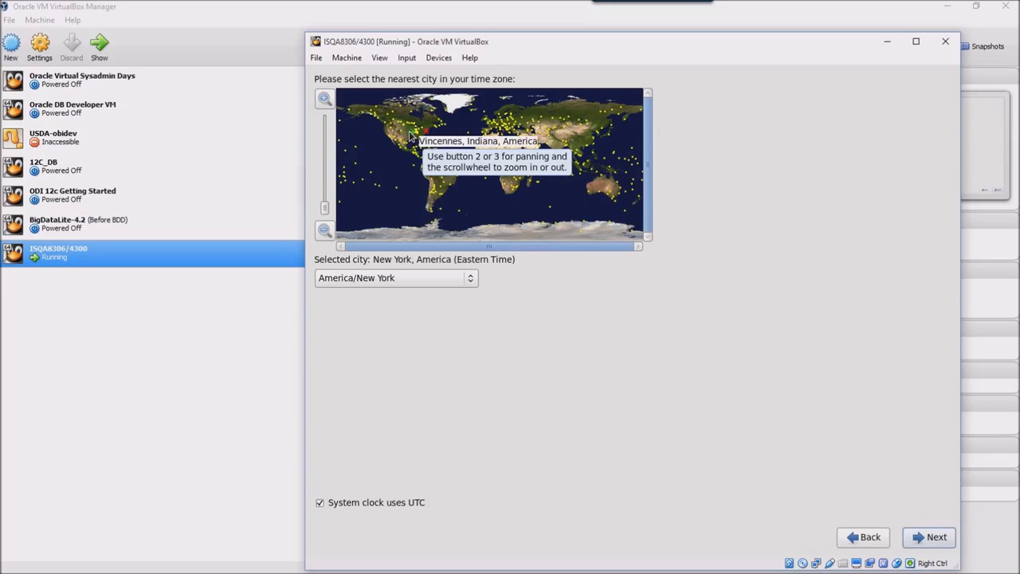
Pick America/North Dakota/New Salem on the North America map and continue.
click(410, 136)
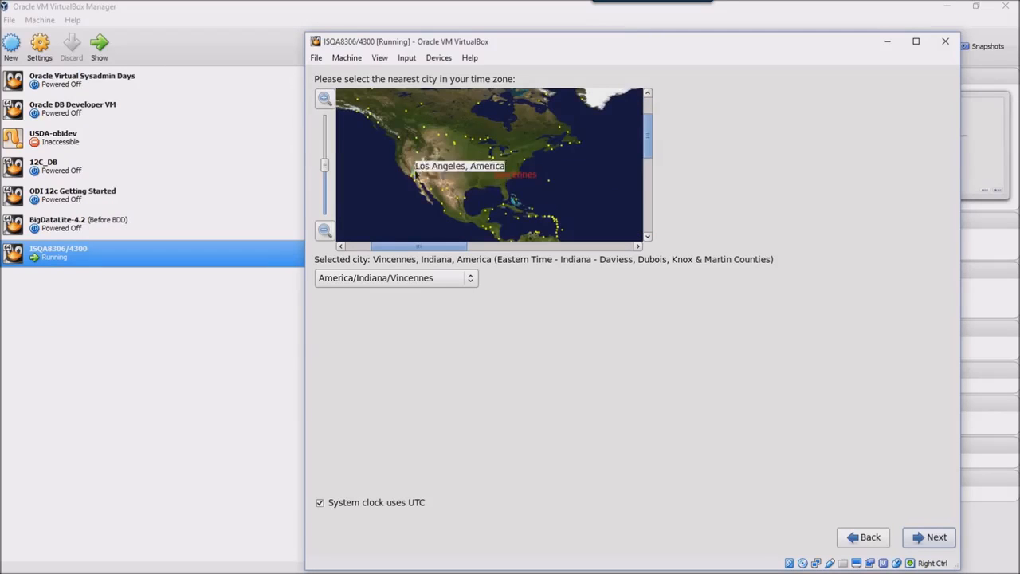
click(466, 164)
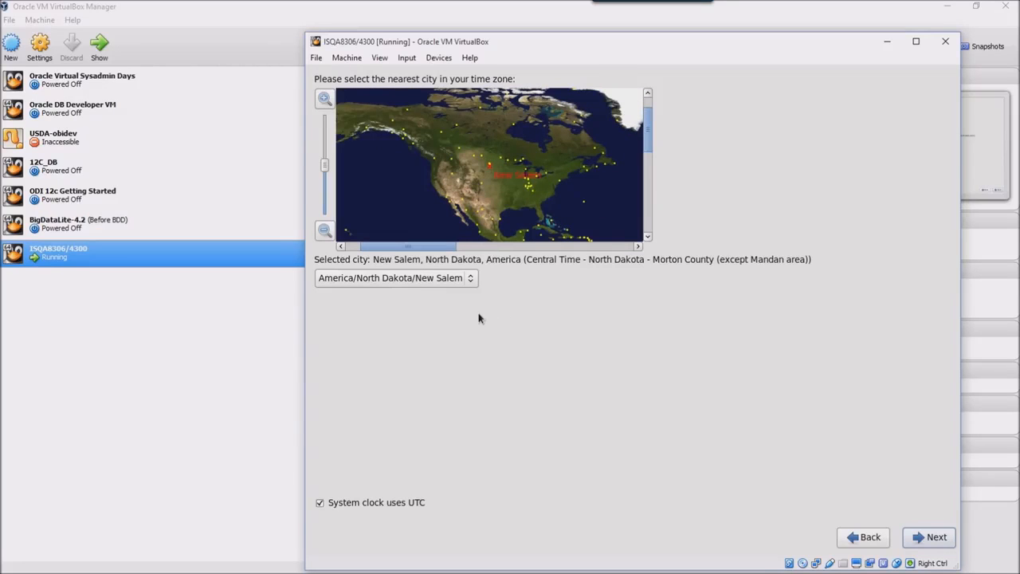
click(928, 538)
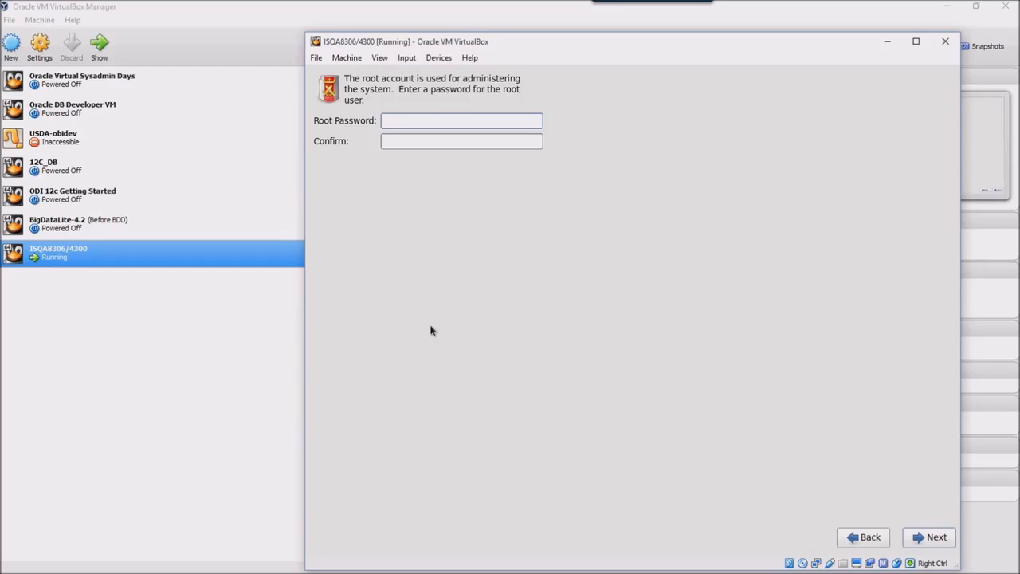
Enter and confirm the root password, accepting it despite the weak-password warning.
text(password)
click(454, 141)
text(password)
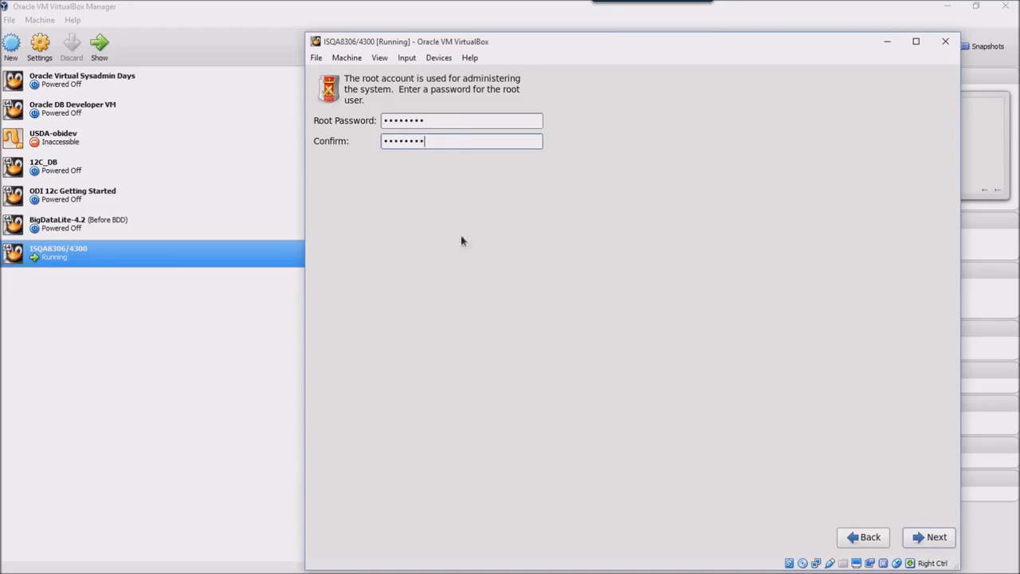
click(932, 540)
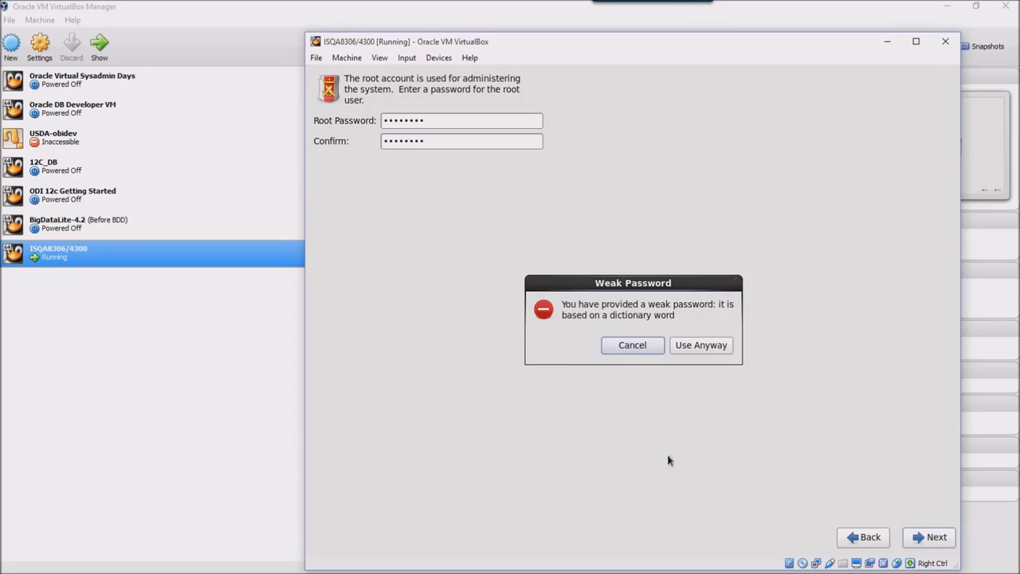
click(706, 351)
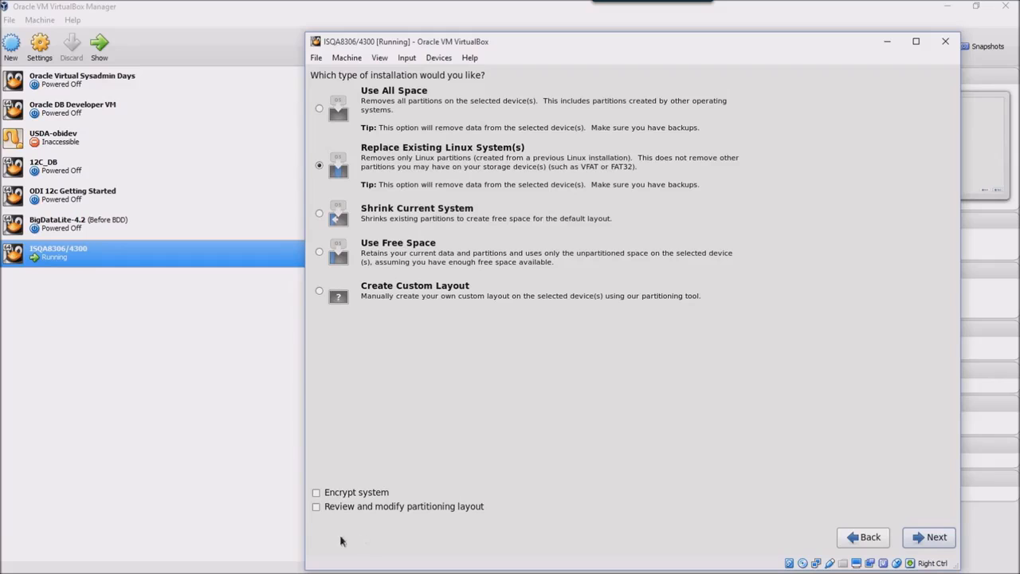
Enable partition review and show the proposed layout: 45256 MB root, 4416 MB /home, 3968 MB swap.
click(318, 508)
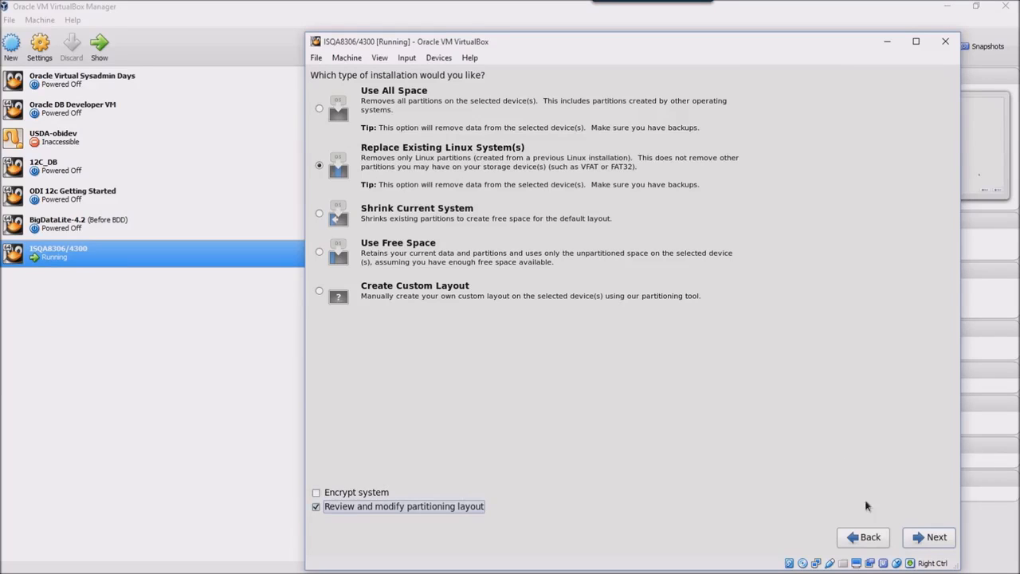
click(924, 538)
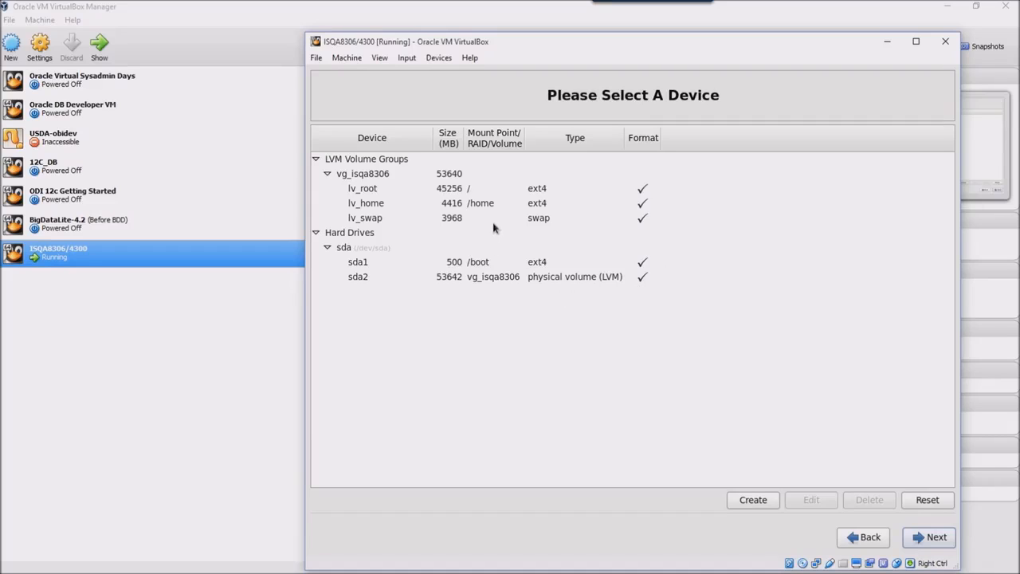
Resize lv_root from 45256 MB to 10240 MB, freeing 35016 MB in the volume group.
click(442, 191)
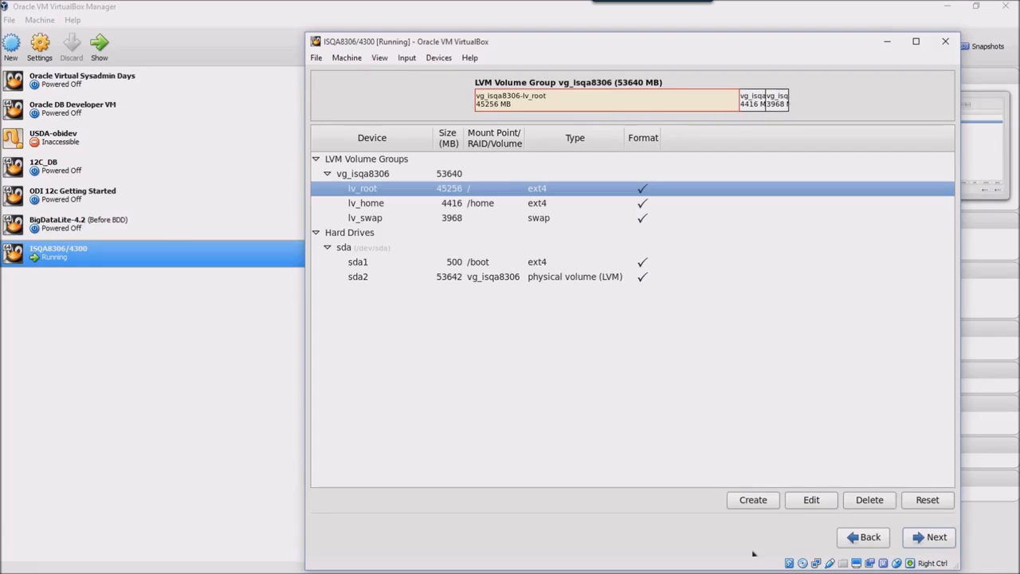
click(810, 498)
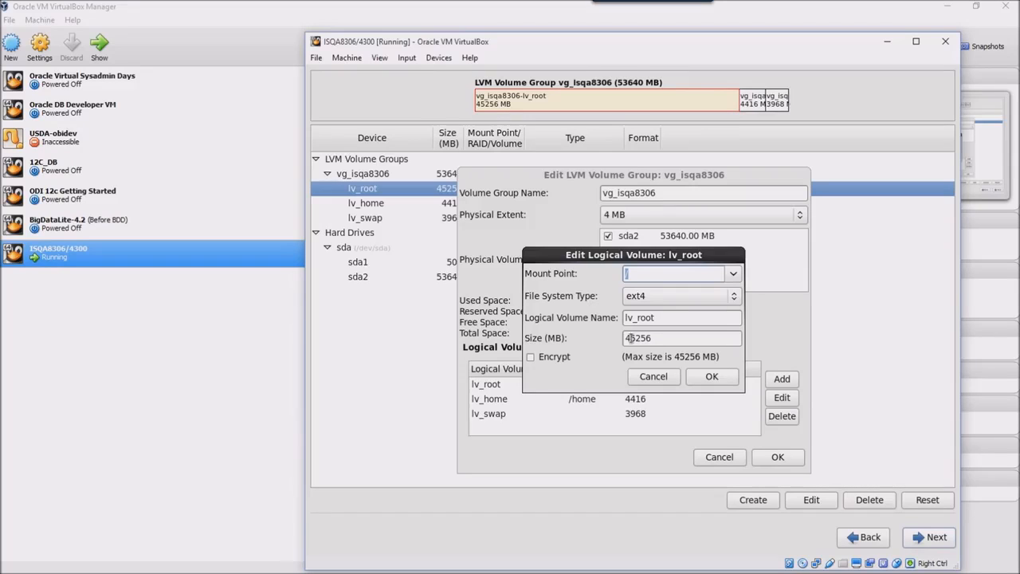
double_click(660, 337)
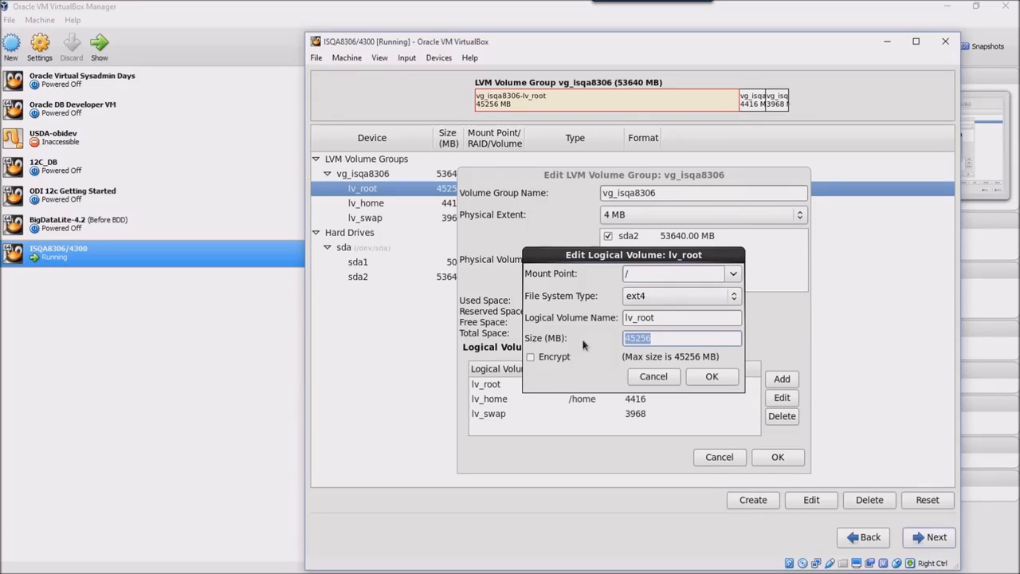
text(10240)
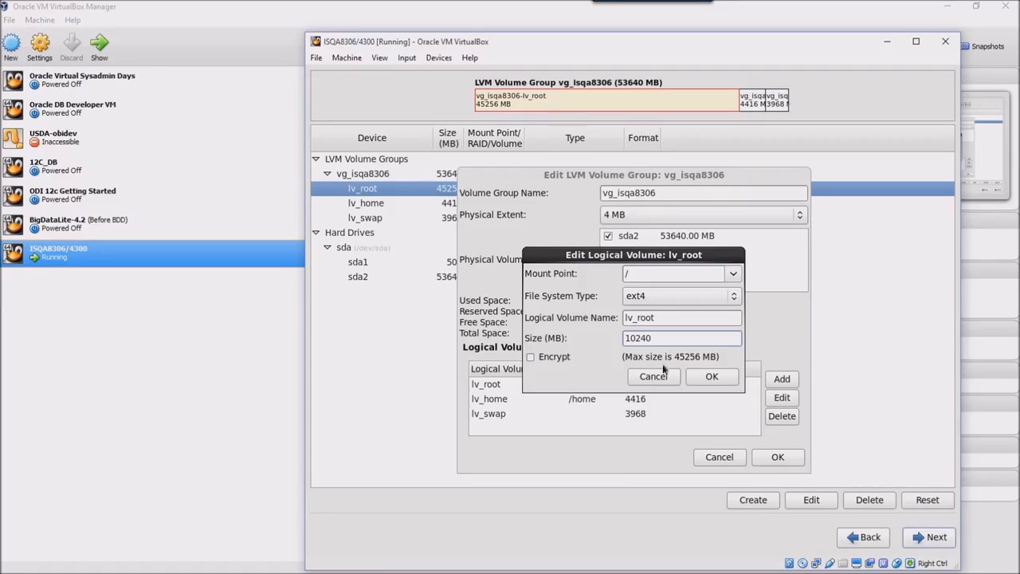
click(712, 377)
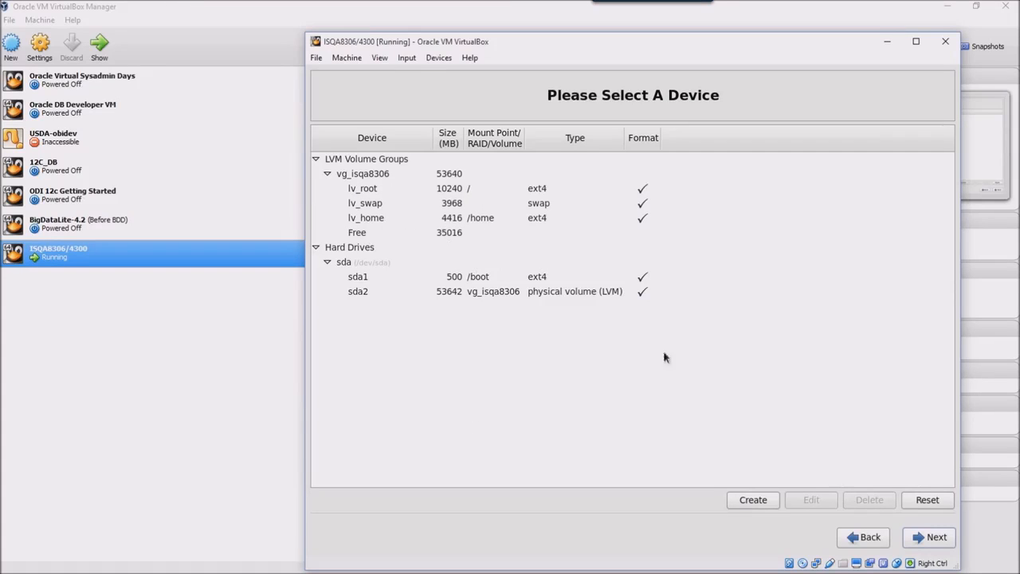
click(759, 500)
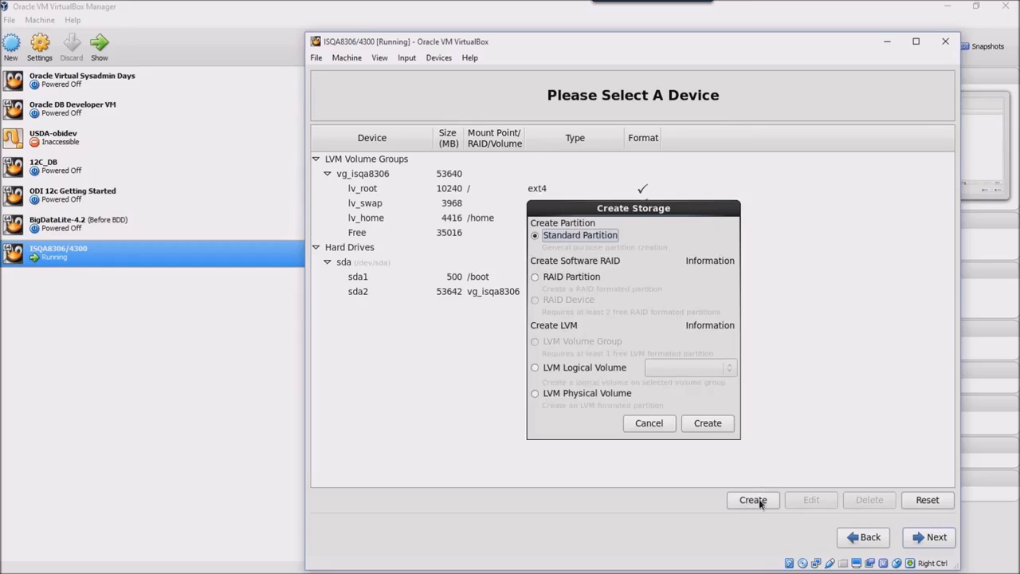
Start a new LVM logical volume in vg_isqa8306 with mount point /inv and name inv.
click(536, 369)
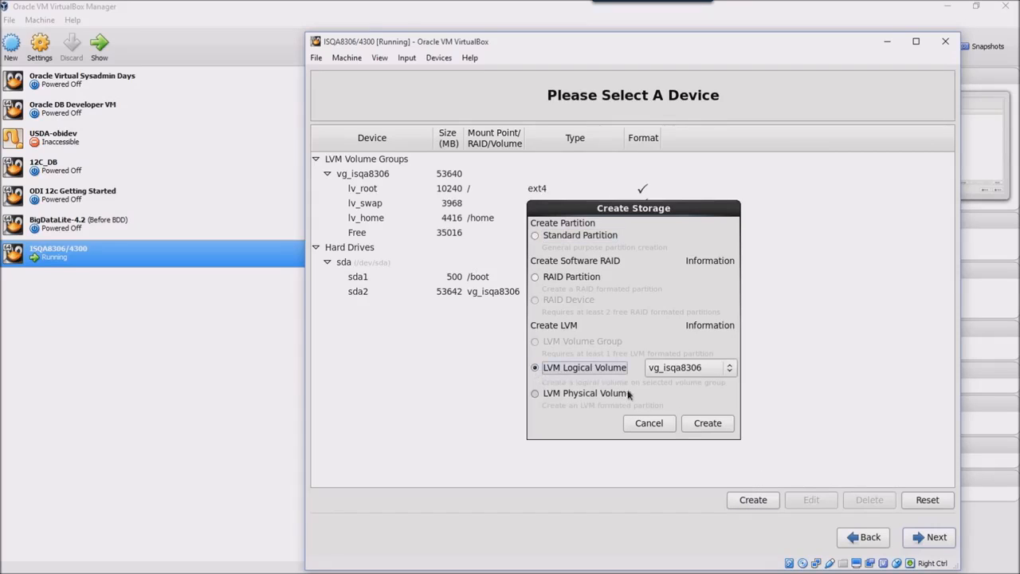
click(711, 427)
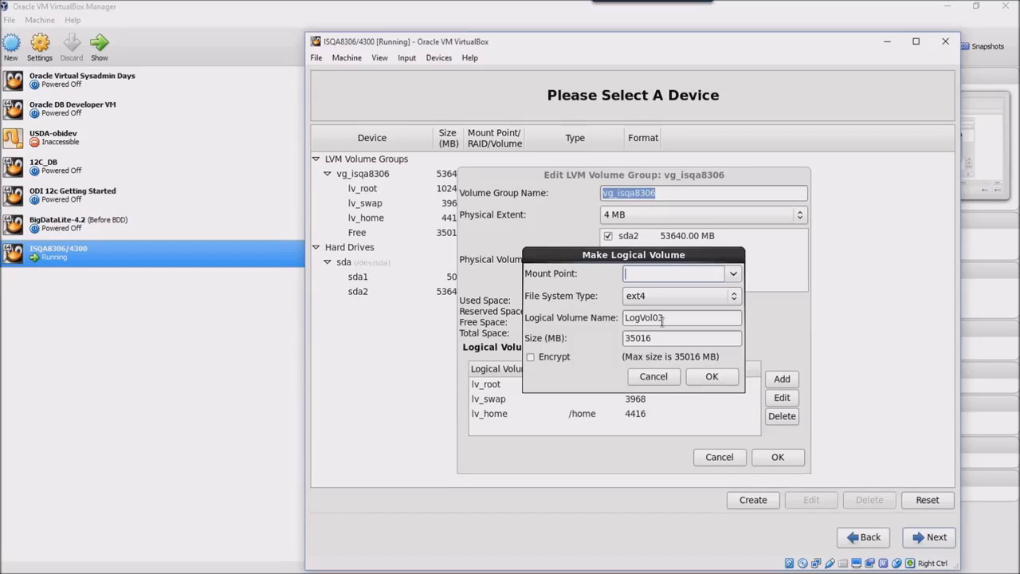
text(/inv)
double_click(663, 317)
text(in)
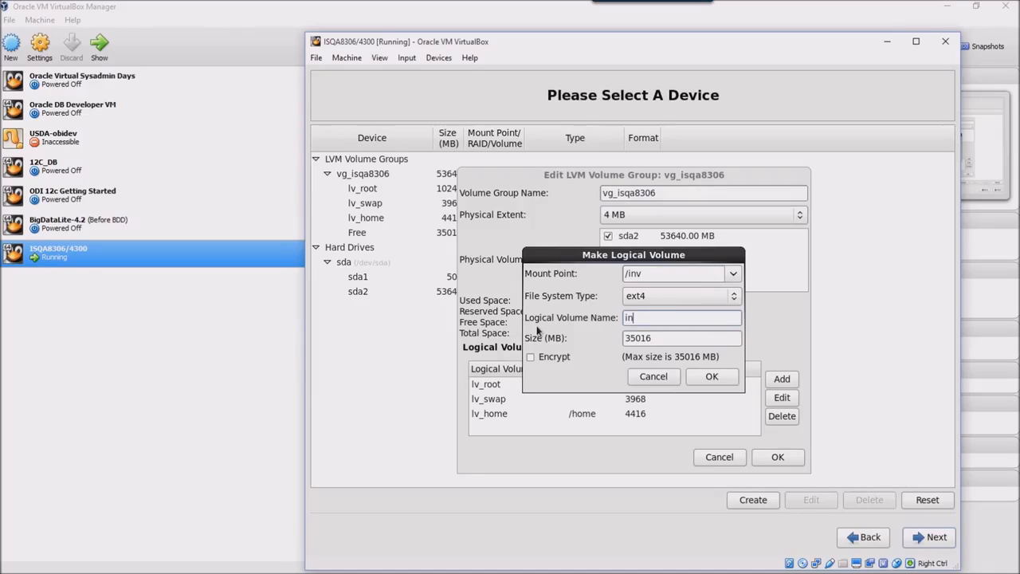
text(v)
Set the inv volume size to 10240 MB and confirm it, leaving 24776 MB free.
drag(660, 341, 573, 339)
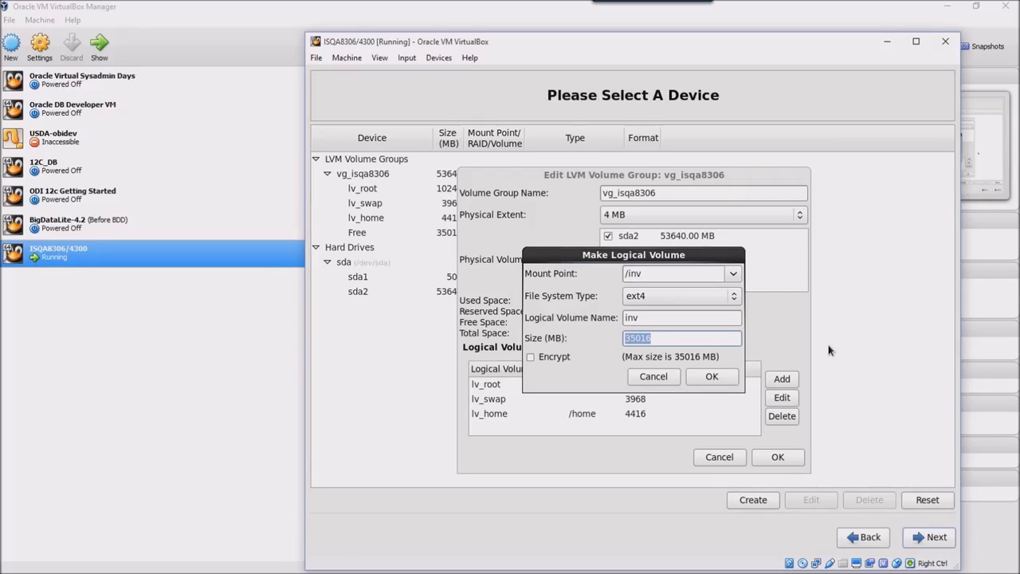
key(End)
key(Insert)
key(Tab)
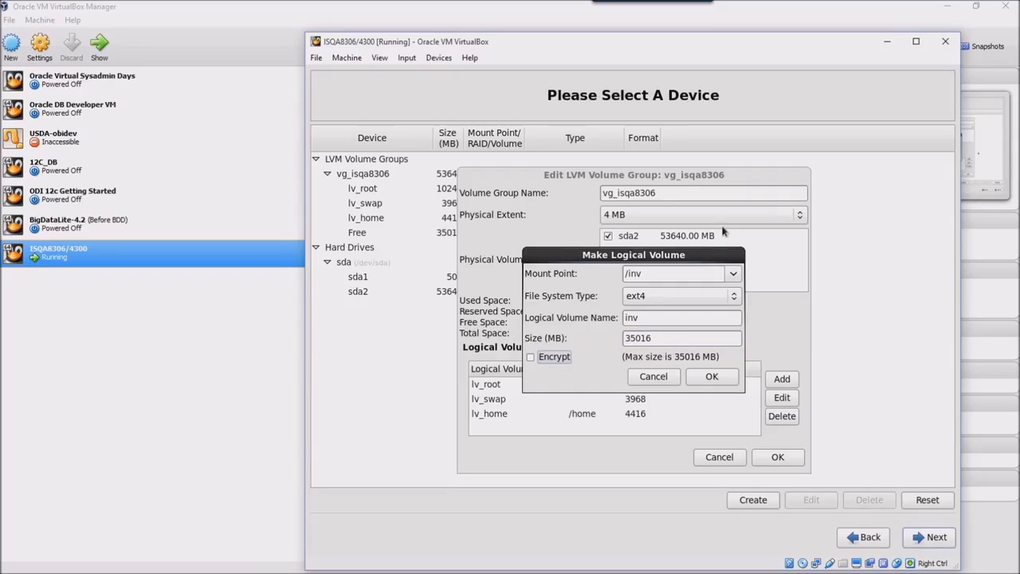
drag(662, 339, 554, 341)
key(BackSpace)
text(10240)
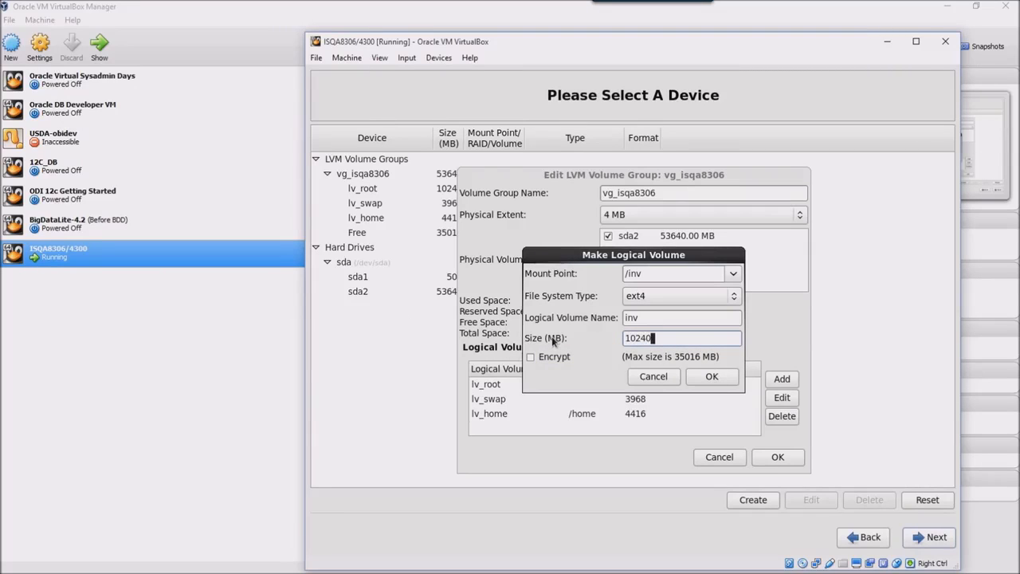
click(704, 379)
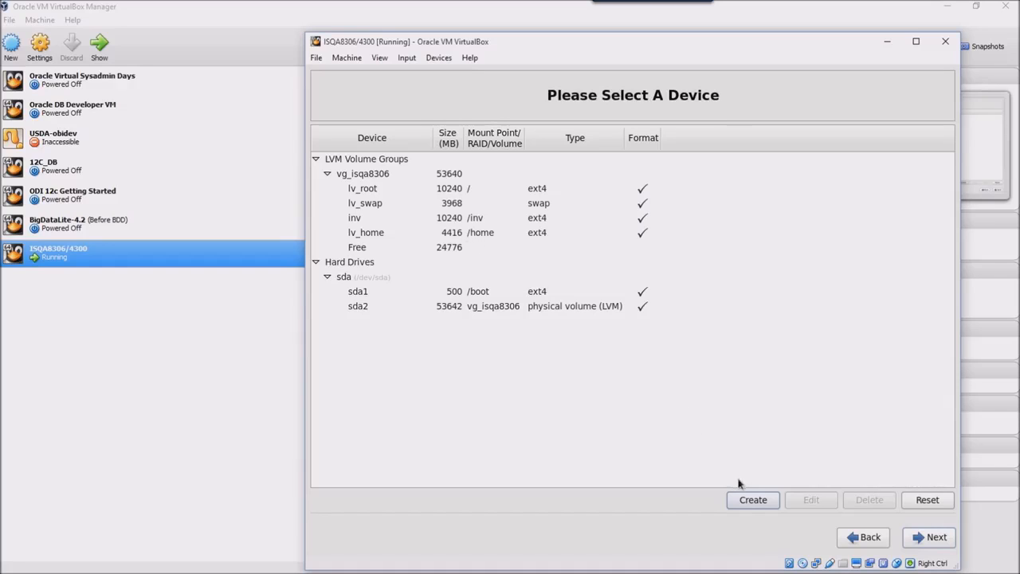
click(746, 500)
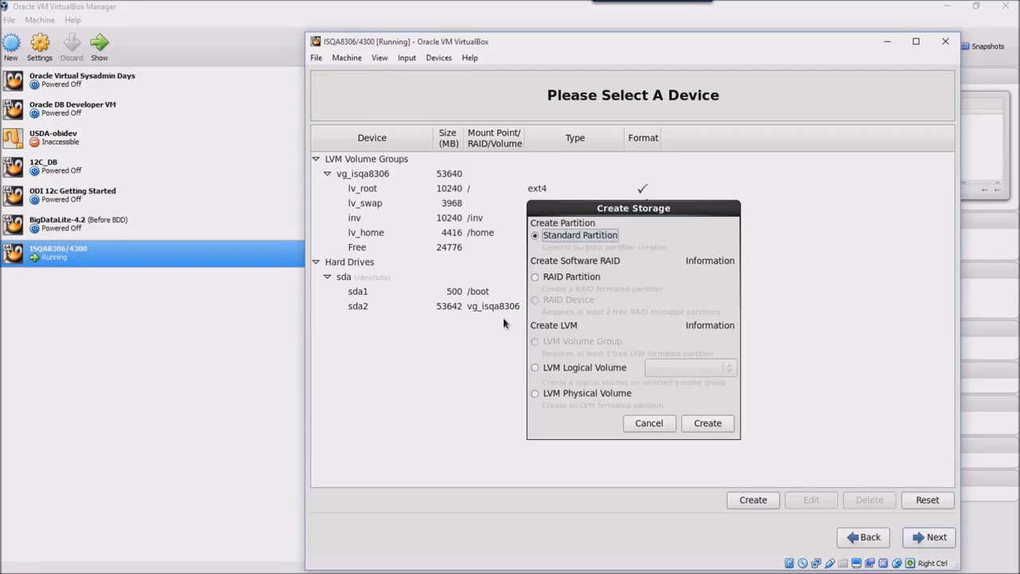
Define a u01 logical volume at /u01, ext4, using the remaining 24776 MB.
click(537, 368)
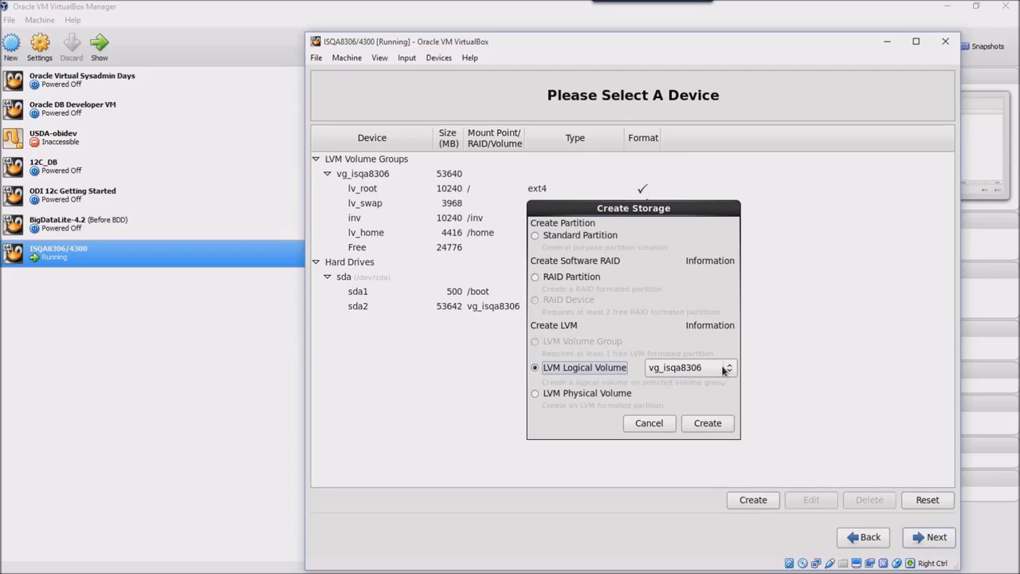
click(693, 424)
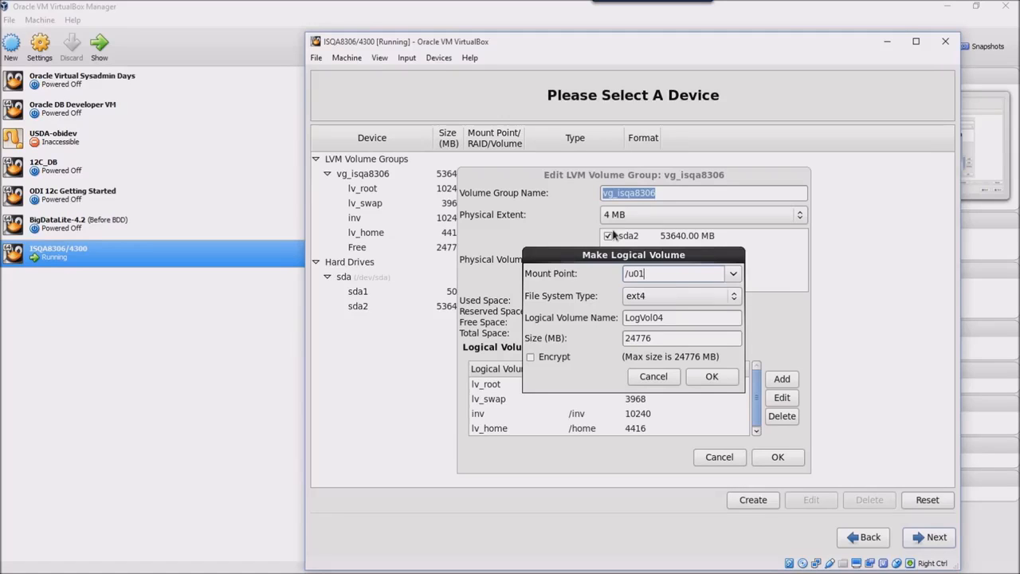
drag(680, 321, 603, 321)
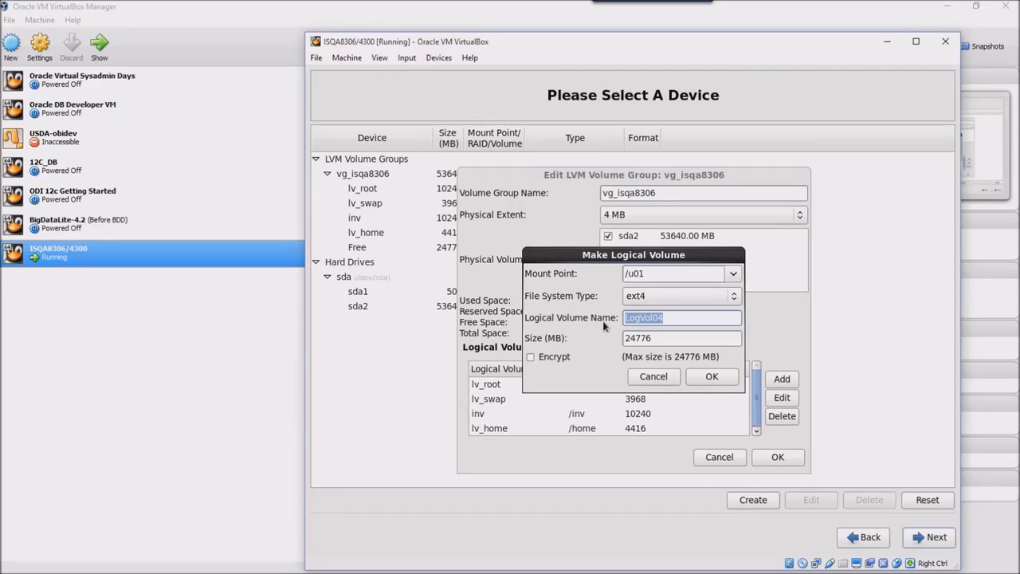
text(u01)
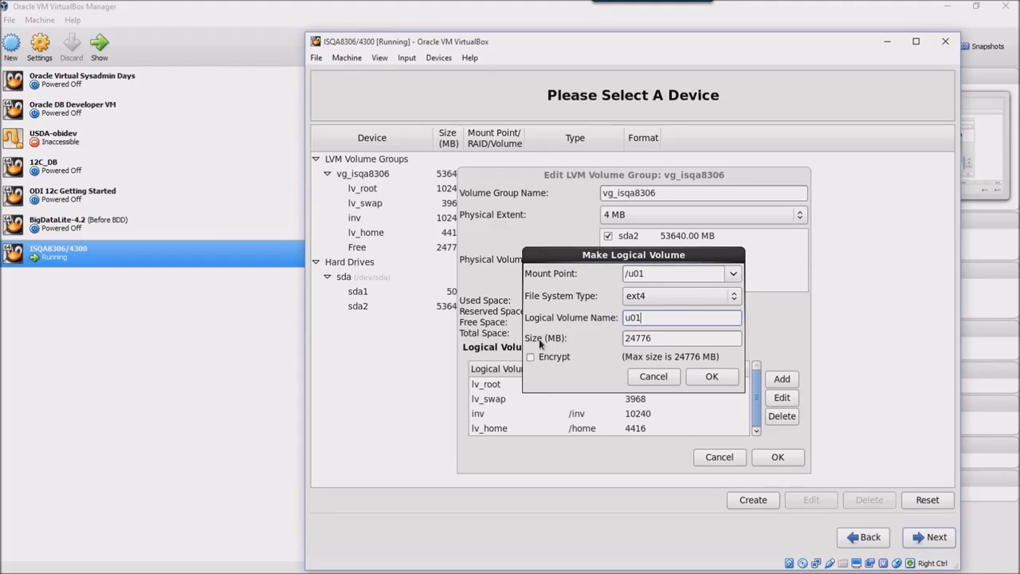
click(717, 378)
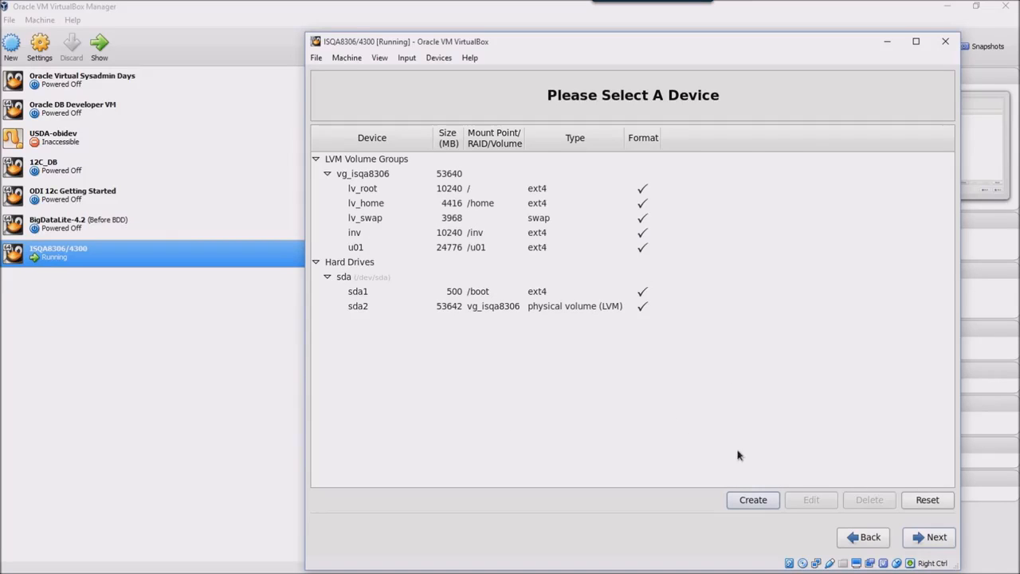
Accept the finished layout, format /dev/sda, and write the changes to disk.
click(929, 539)
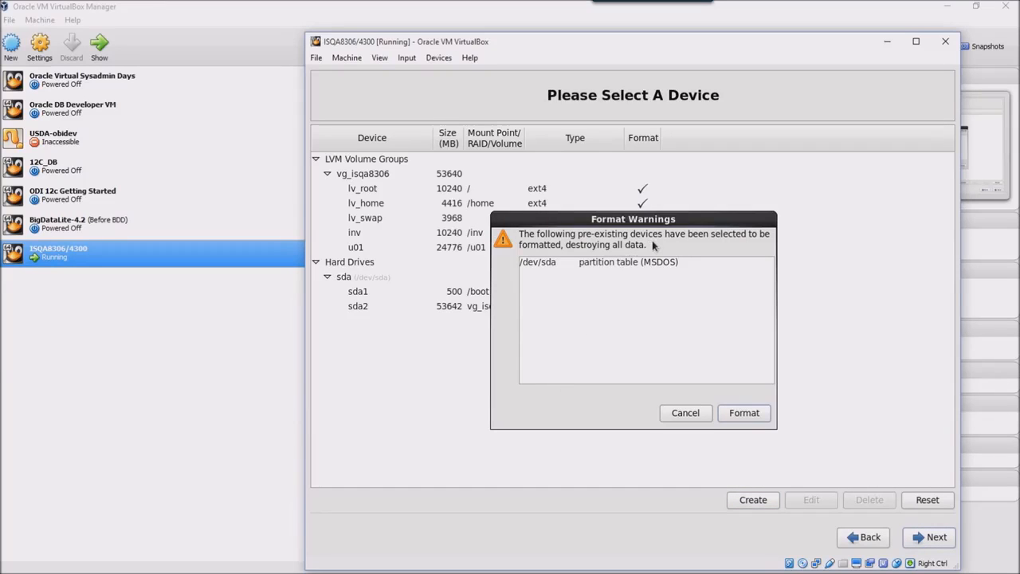
click(744, 415)
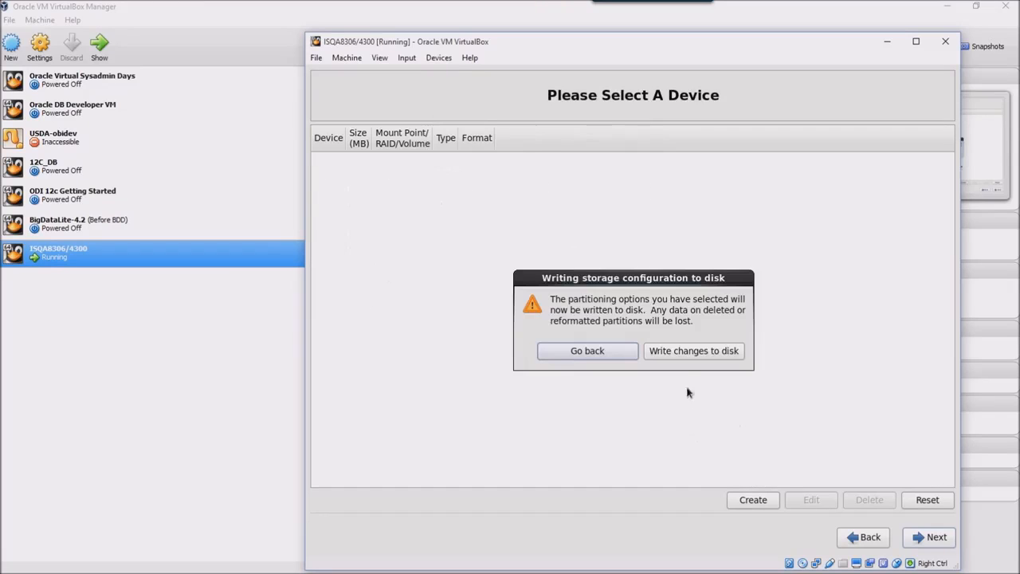
click(688, 351)
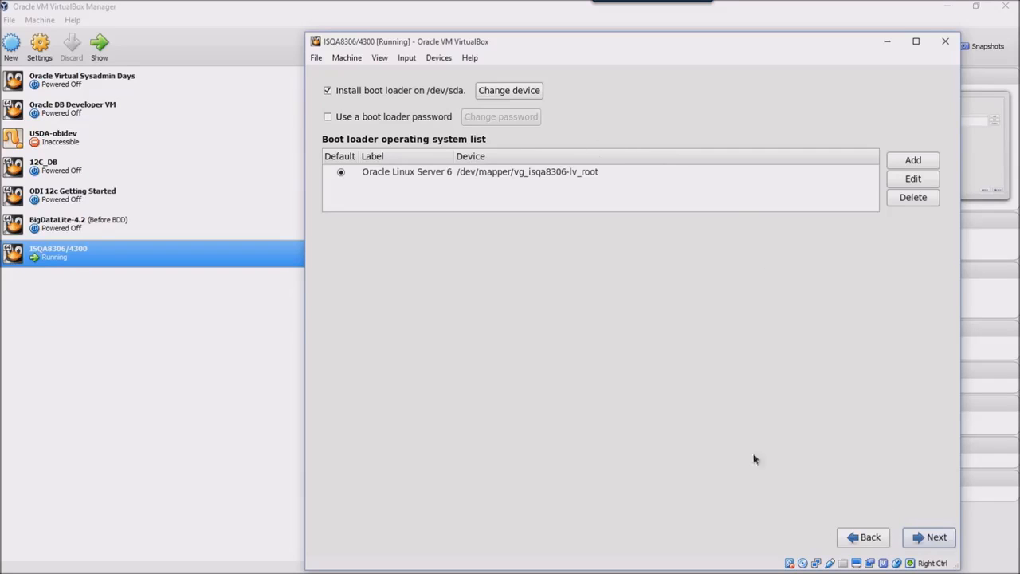
Keep the boot loader defaults and choose the Desktop software set with Customize now.
click(934, 538)
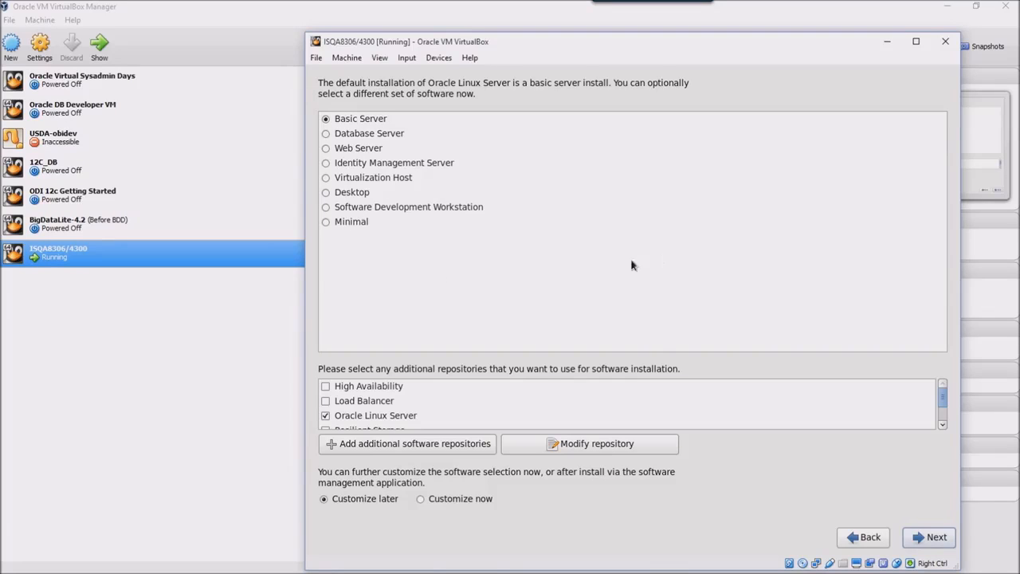
click(326, 193)
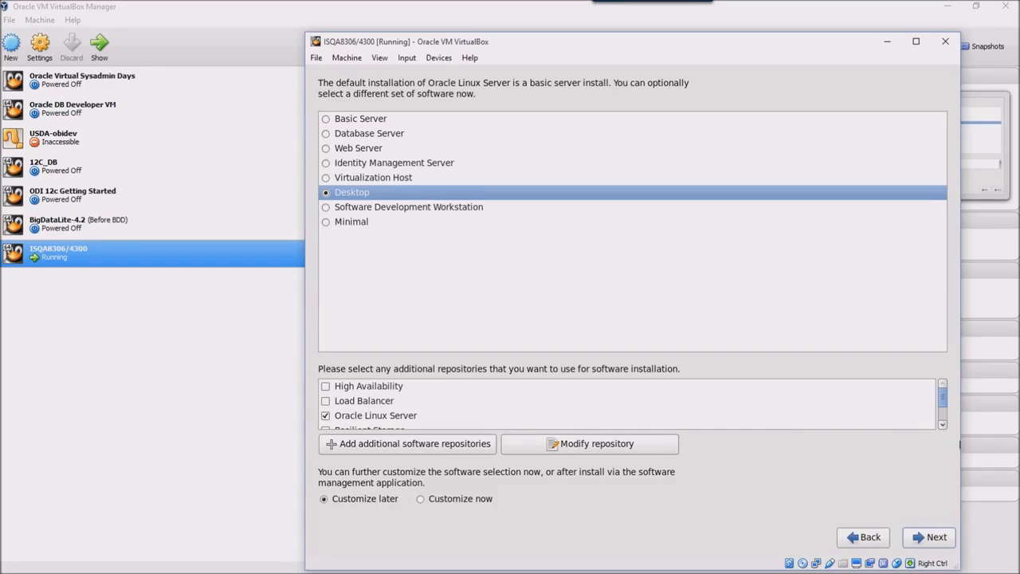
mouse_move(946, 405)
mouse_down()
mouse_move(943, 424)
mouse_move(944, 395)
mouse_up()
click(421, 499)
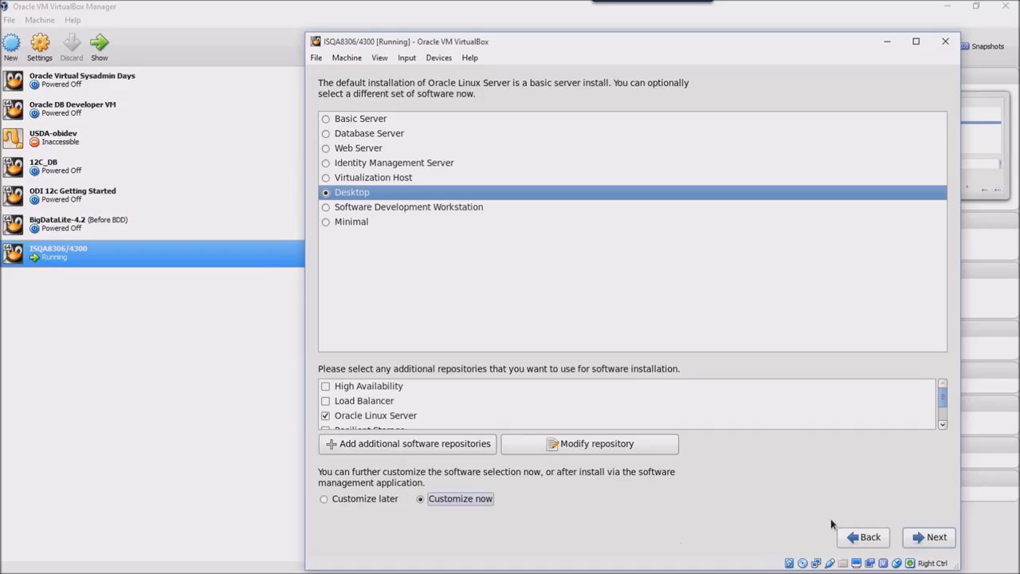
click(926, 538)
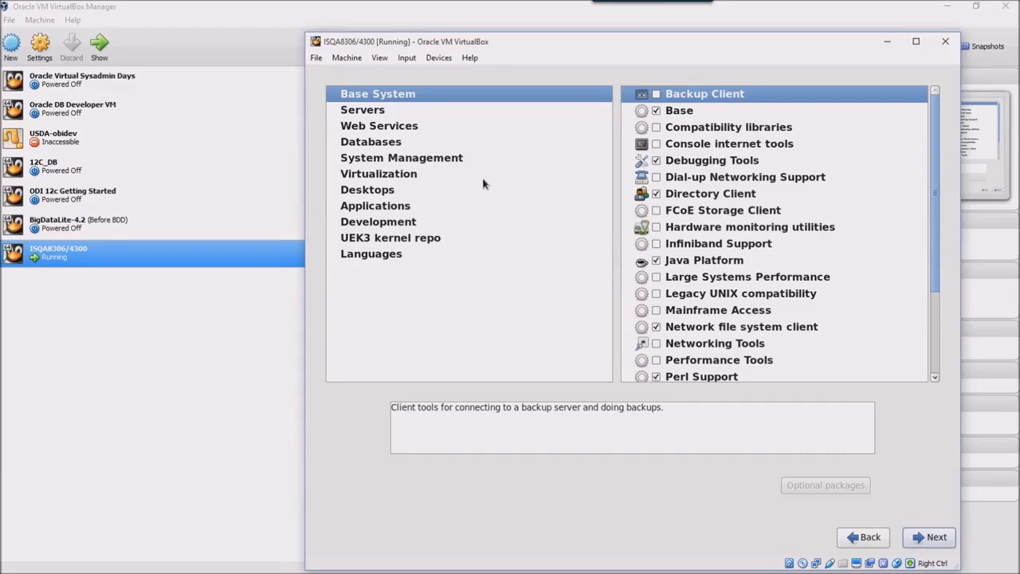
Browse the package categories, then tick System administration tools under Servers.
click(381, 111)
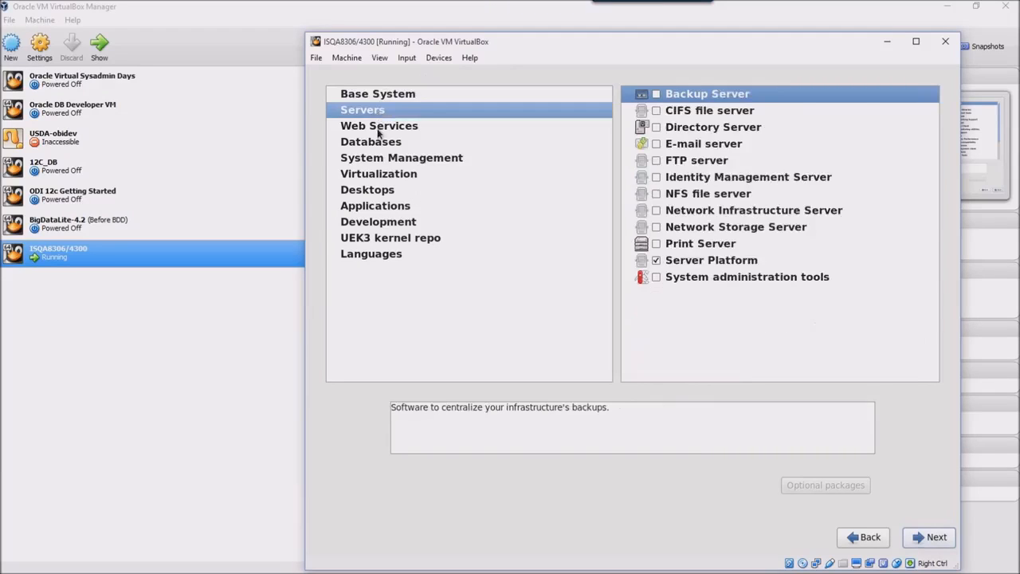
click(379, 128)
click(380, 143)
click(380, 159)
click(380, 175)
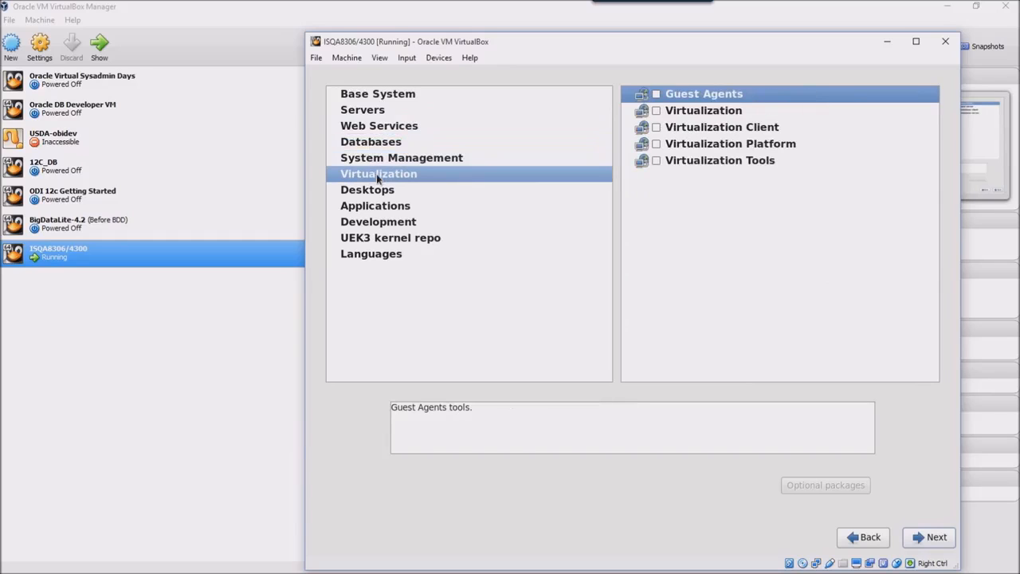
click(377, 193)
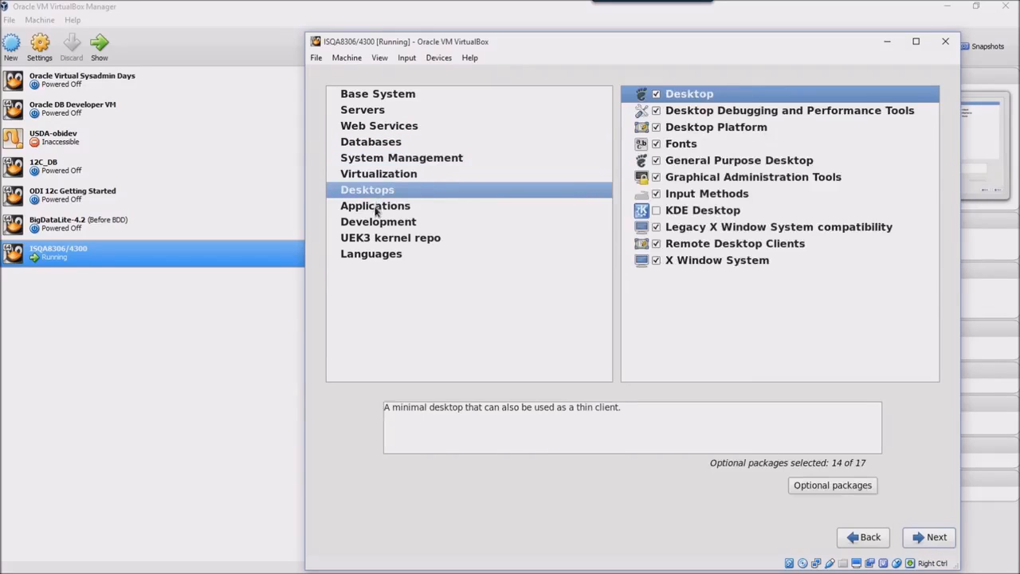
click(378, 208)
click(377, 226)
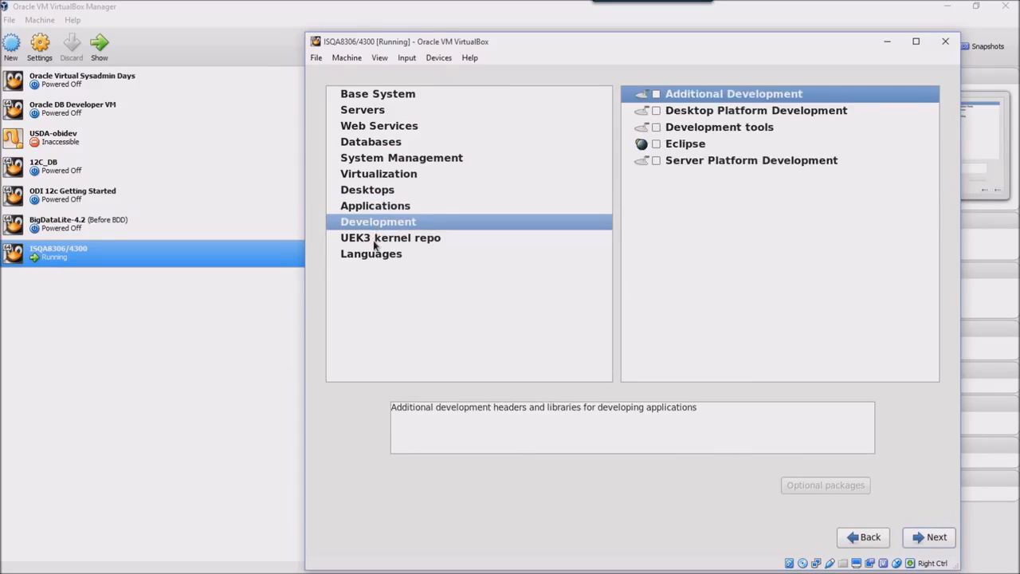
click(377, 241)
click(373, 257)
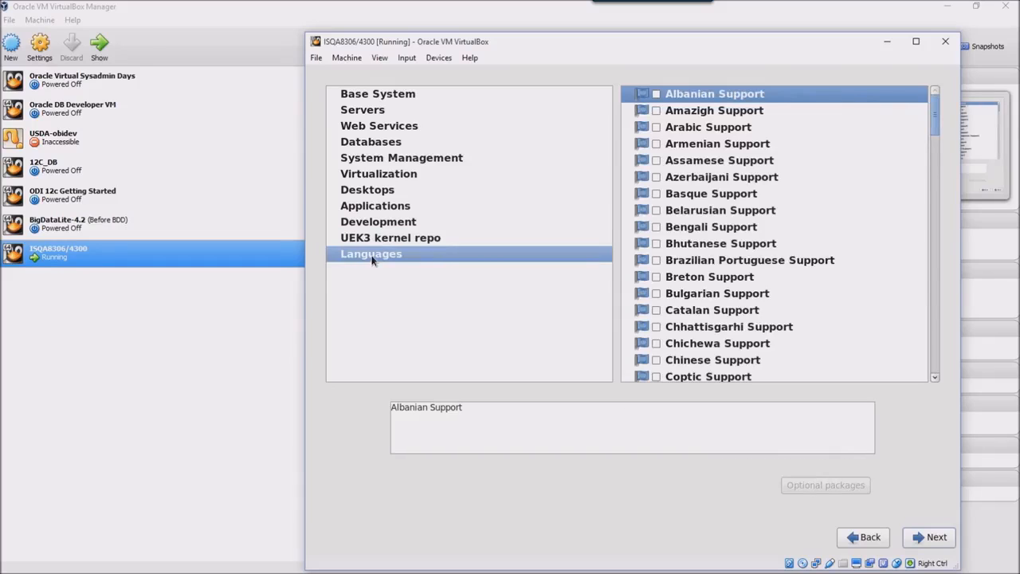
click(369, 111)
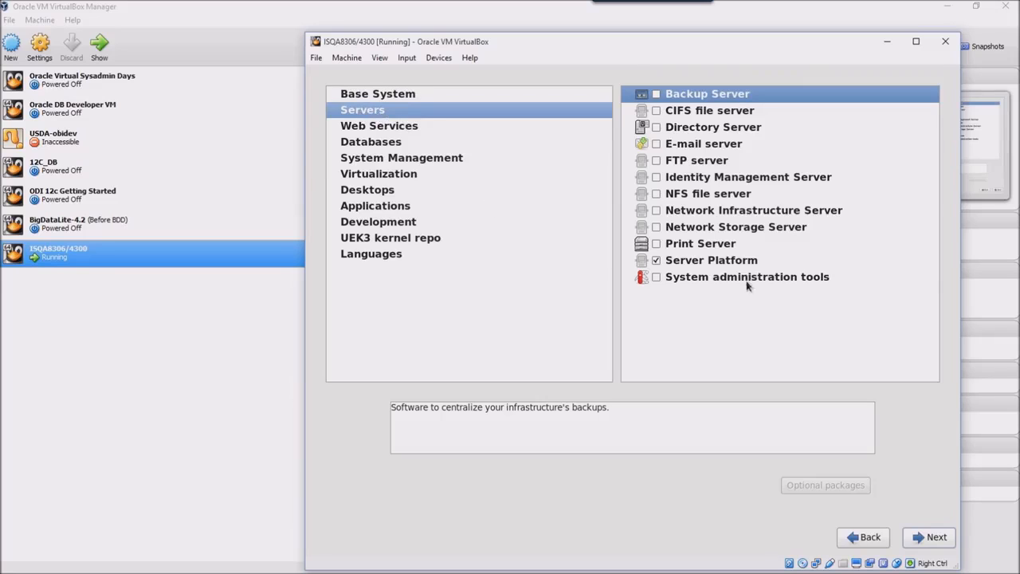
click(656, 278)
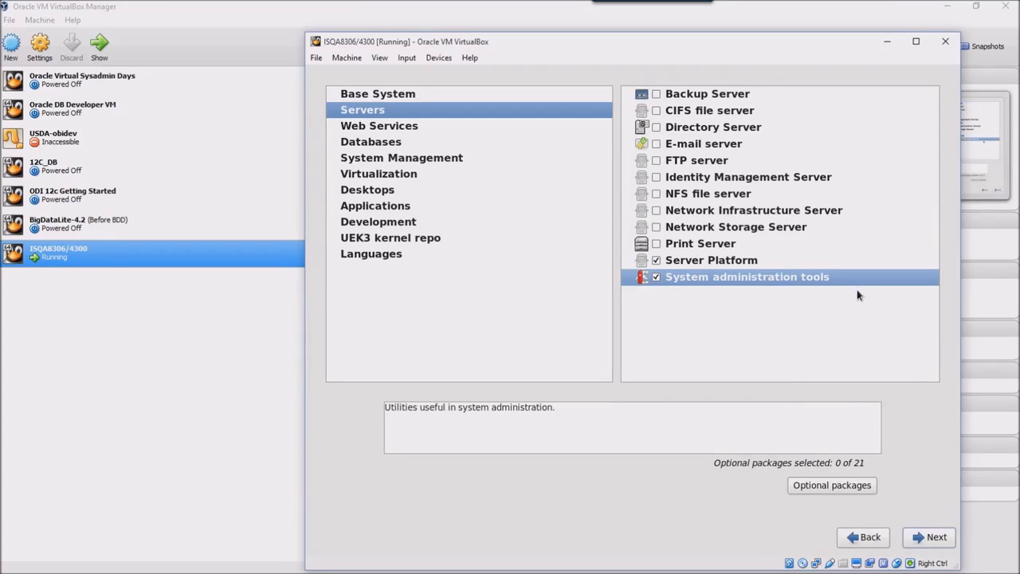
Select the optional package oracle-rdbms-server-12cR1-preinstall so 1 of 21 is selected.
click(842, 483)
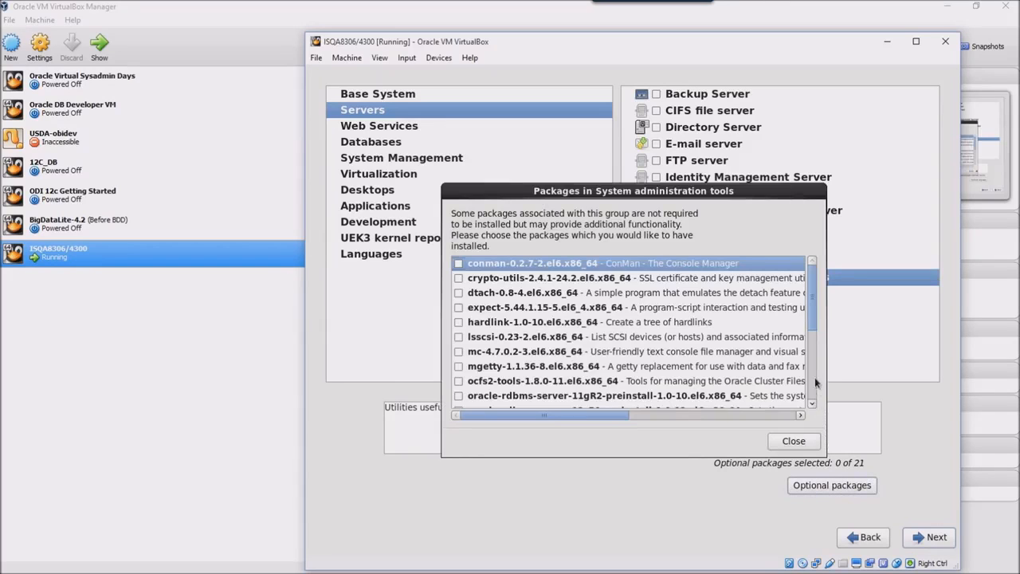
drag(811, 329, 812, 354)
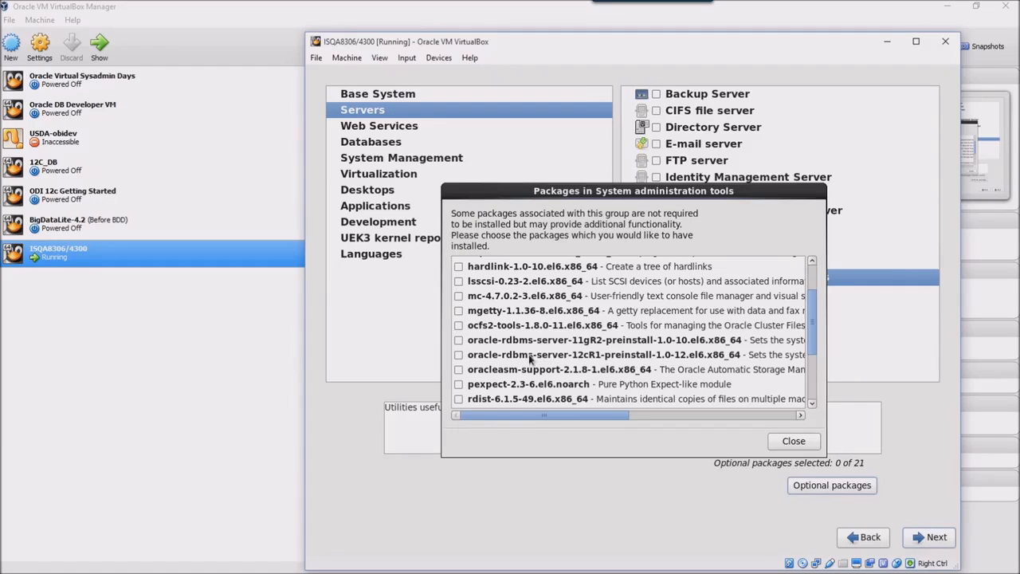
click(459, 355)
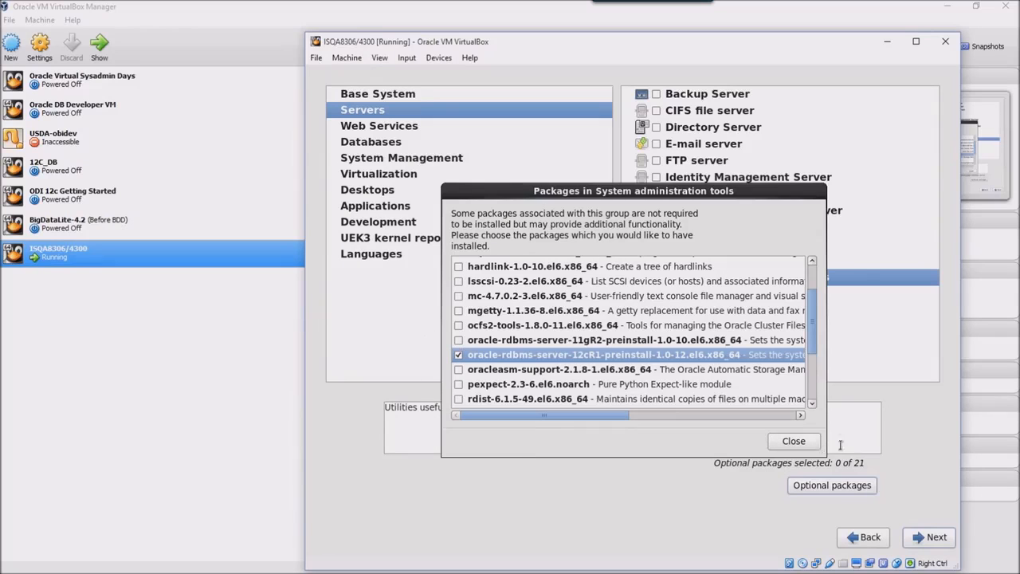
click(803, 444)
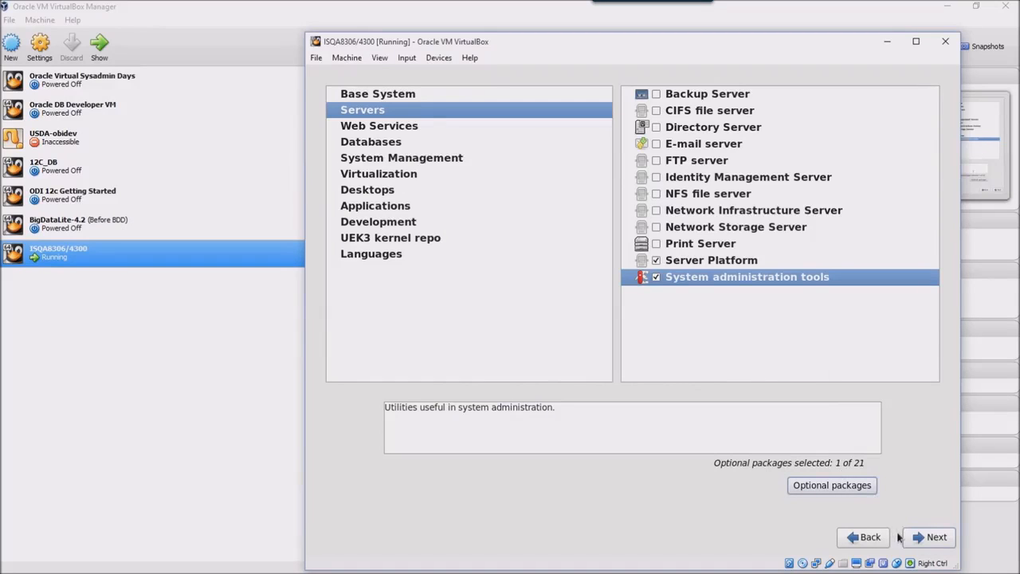
Confirm the package selection to run the dependency check and begin installing.
click(930, 539)
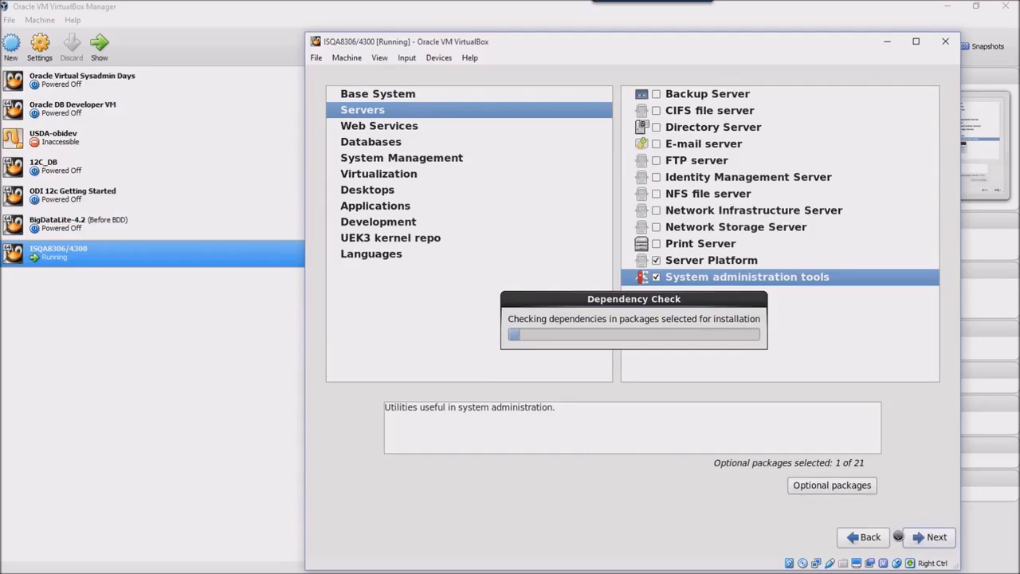